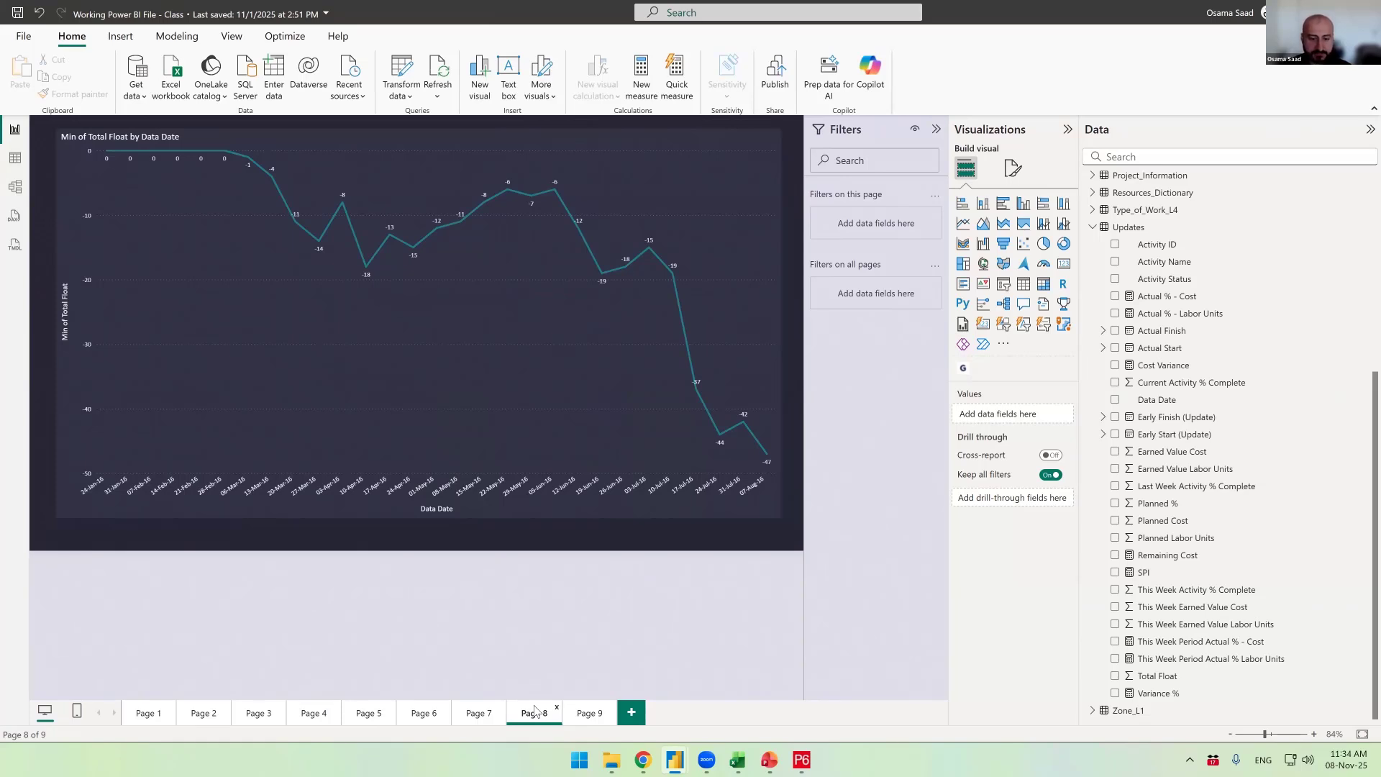
Add a treemap visual to Page 9 and enlarge it to cover most of the page
click(587, 714)
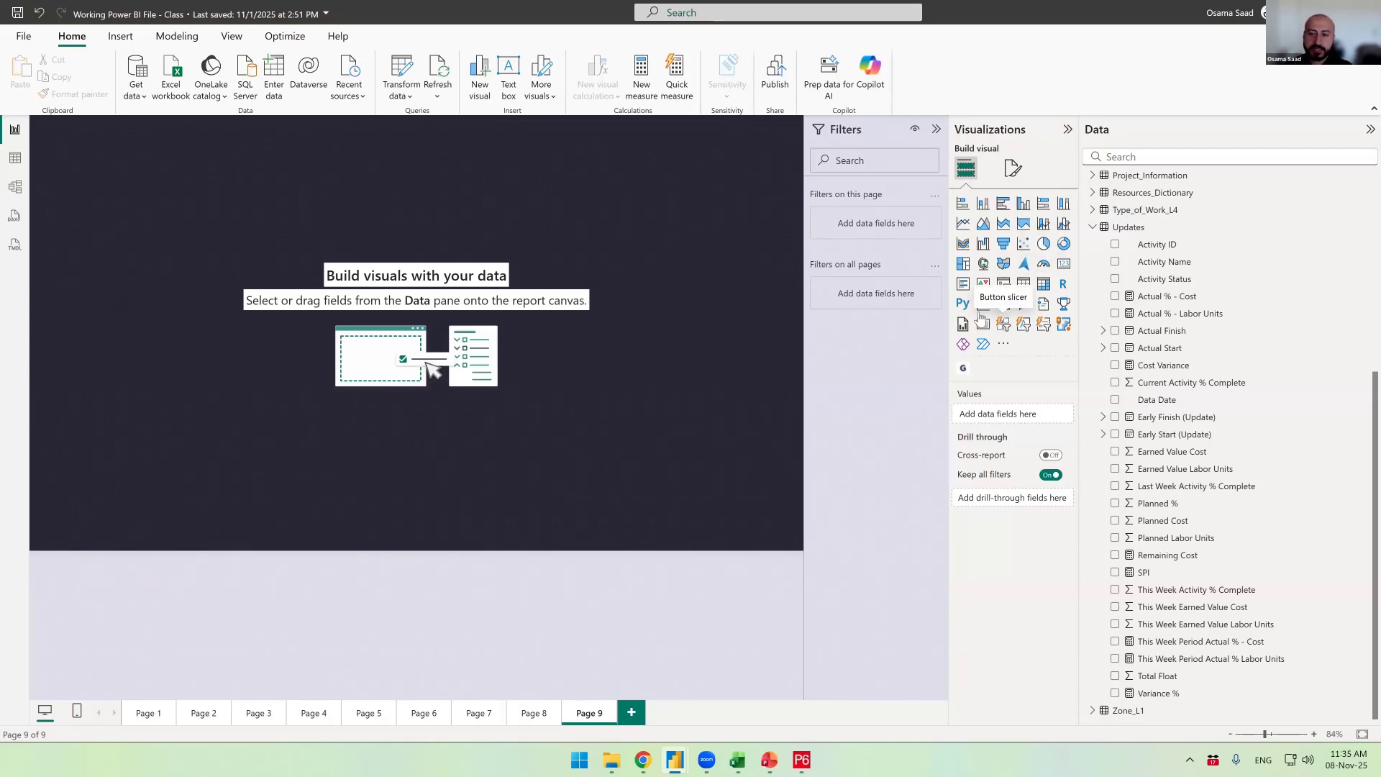
click(964, 265)
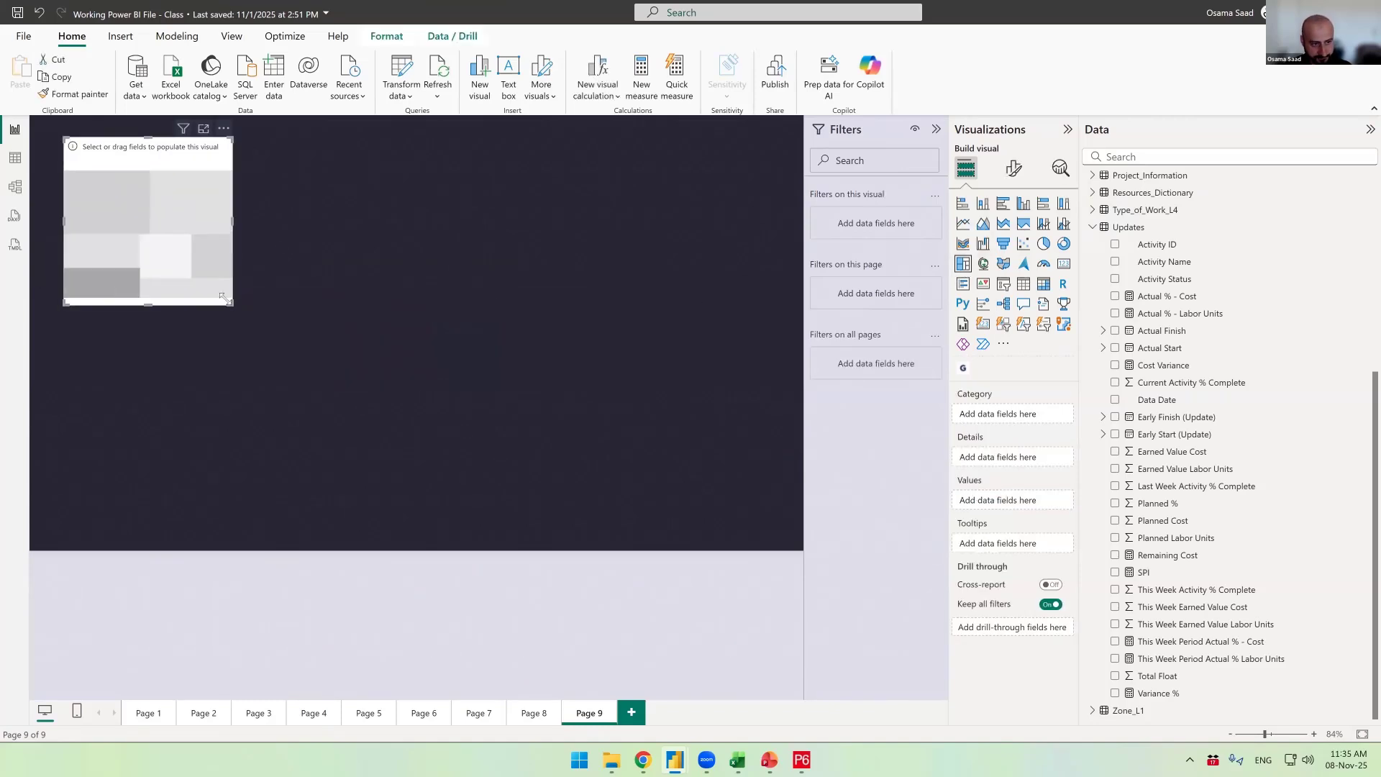
drag(229, 302, 723, 494)
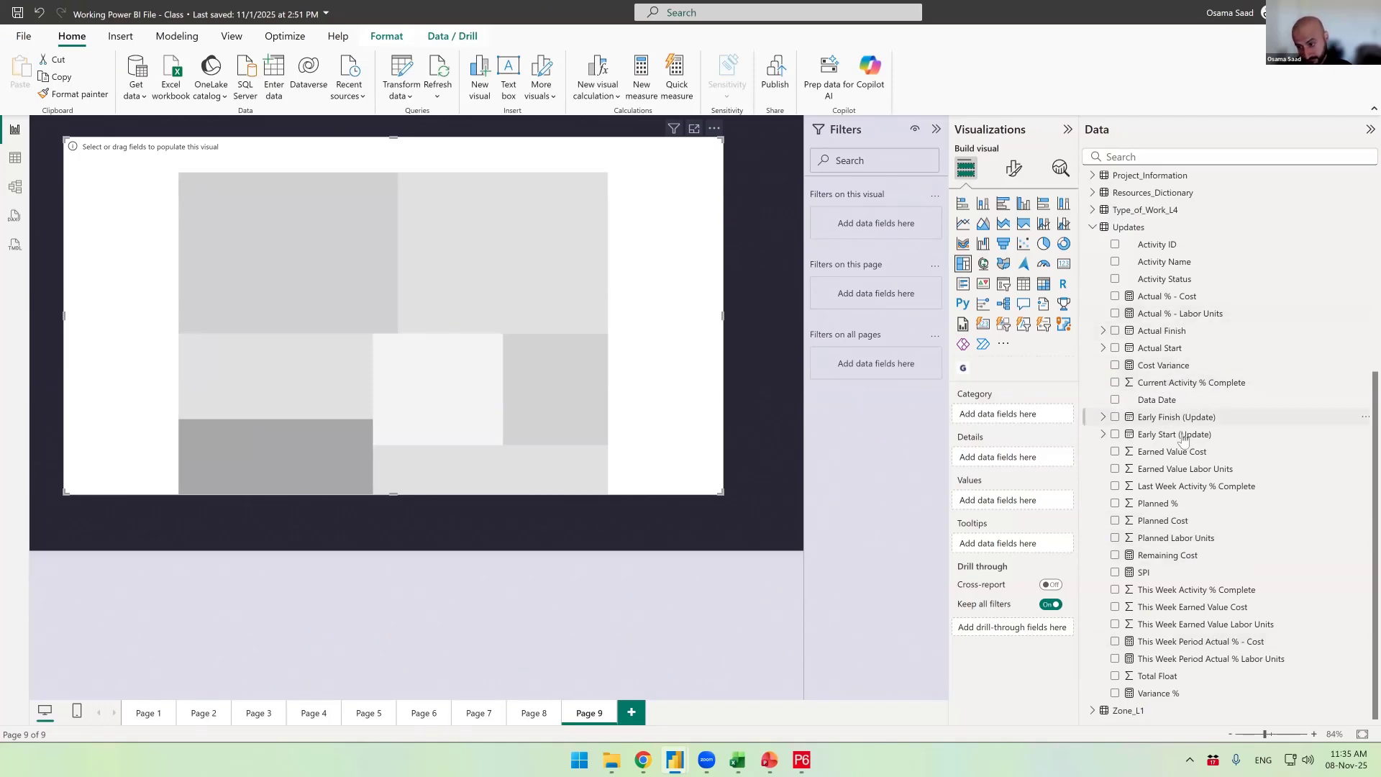
Assign Type of Work L4 Description as the treemap's category and Earned Value Cost as its values
mouse_move(1196, 454)
mouse_down()
mouse_move(1137, 432)
mouse_move(1065, 439)
mouse_move(1034, 491)
mouse_move(1007, 502)
mouse_move(1169, 440)
mouse_move(1196, 455)
mouse_up()
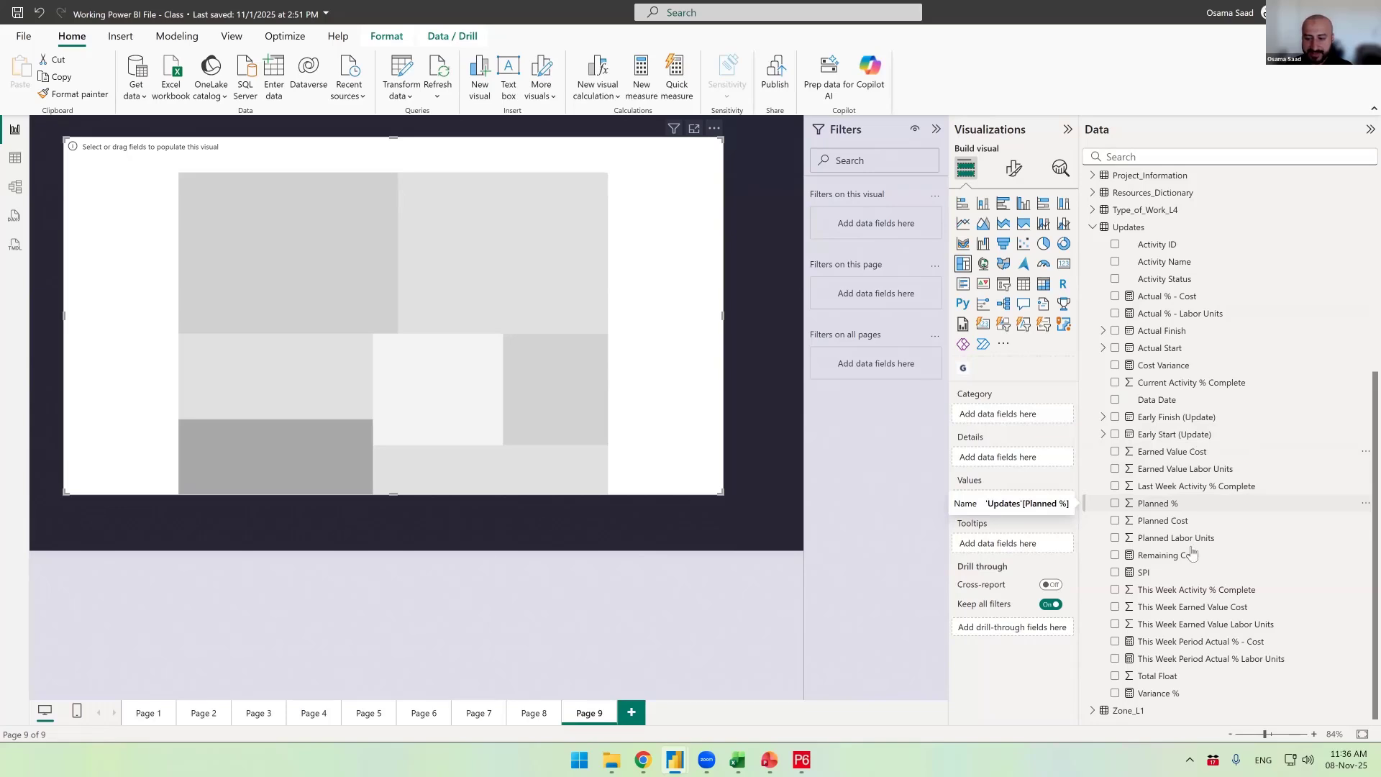
click(1146, 155)
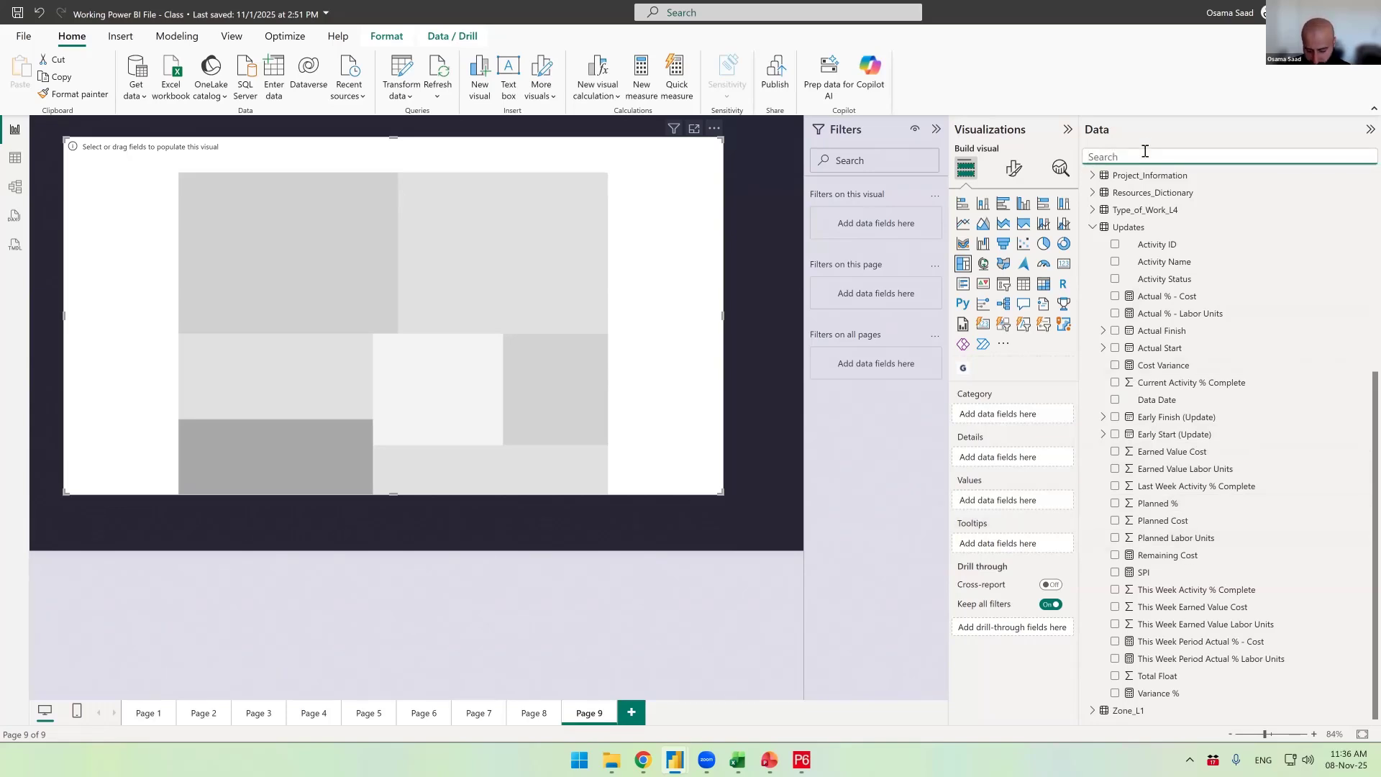
text(l4)
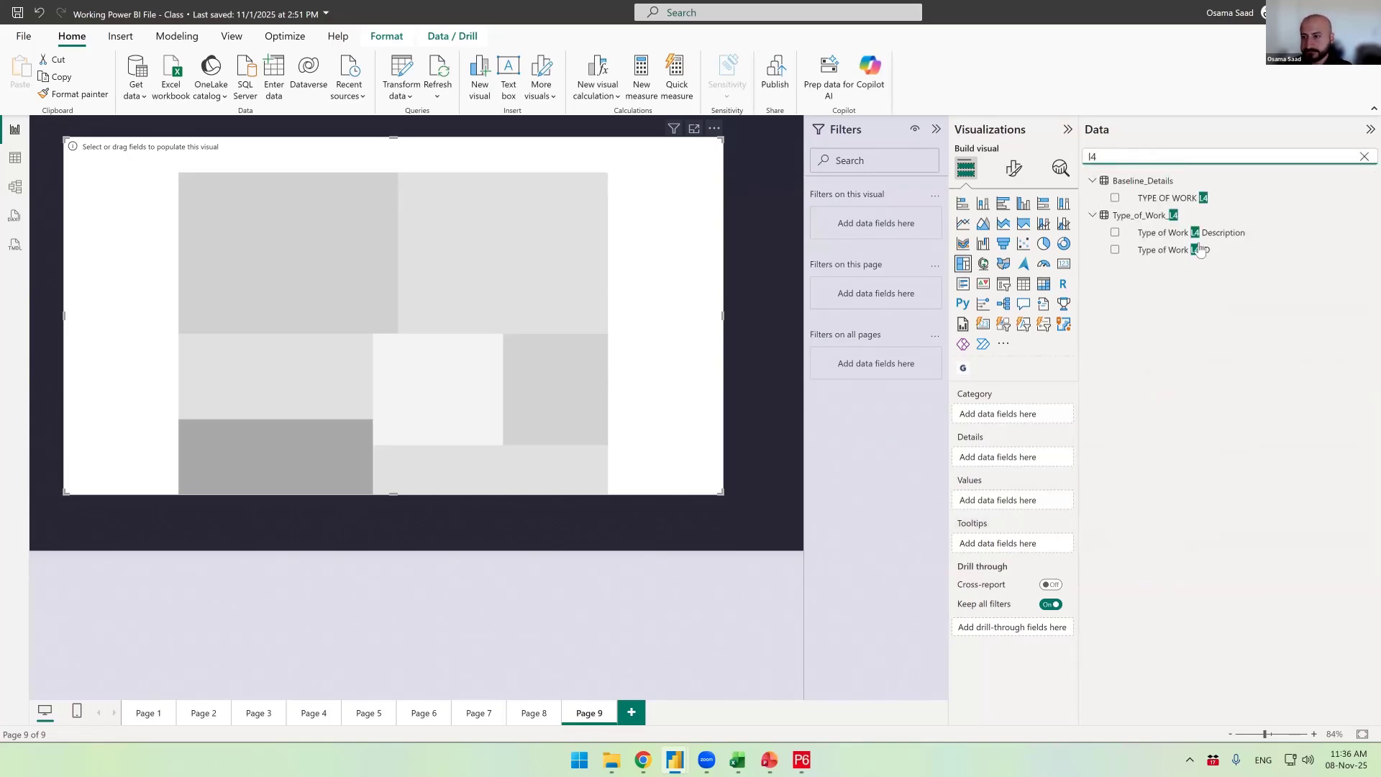
drag(1218, 242, 998, 422)
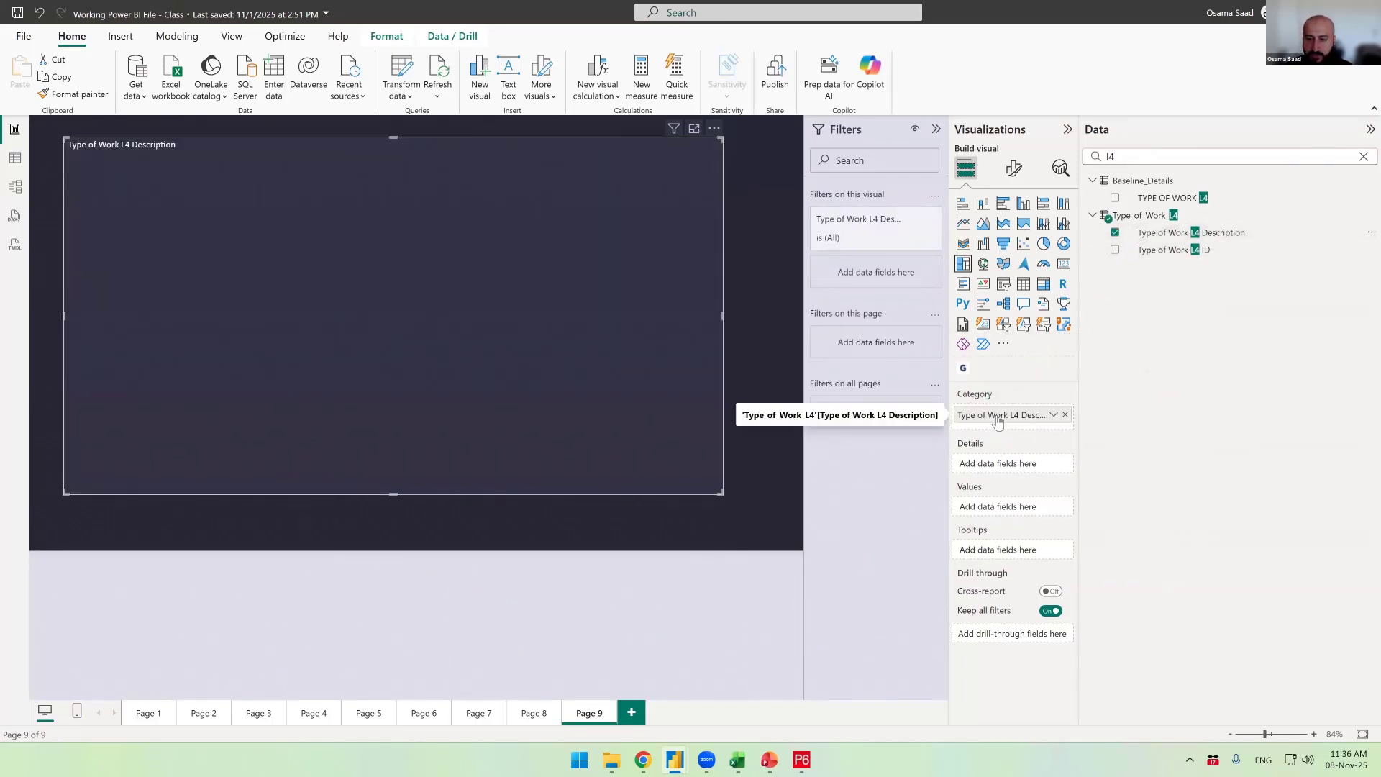
click(1333, 151)
text(earned)
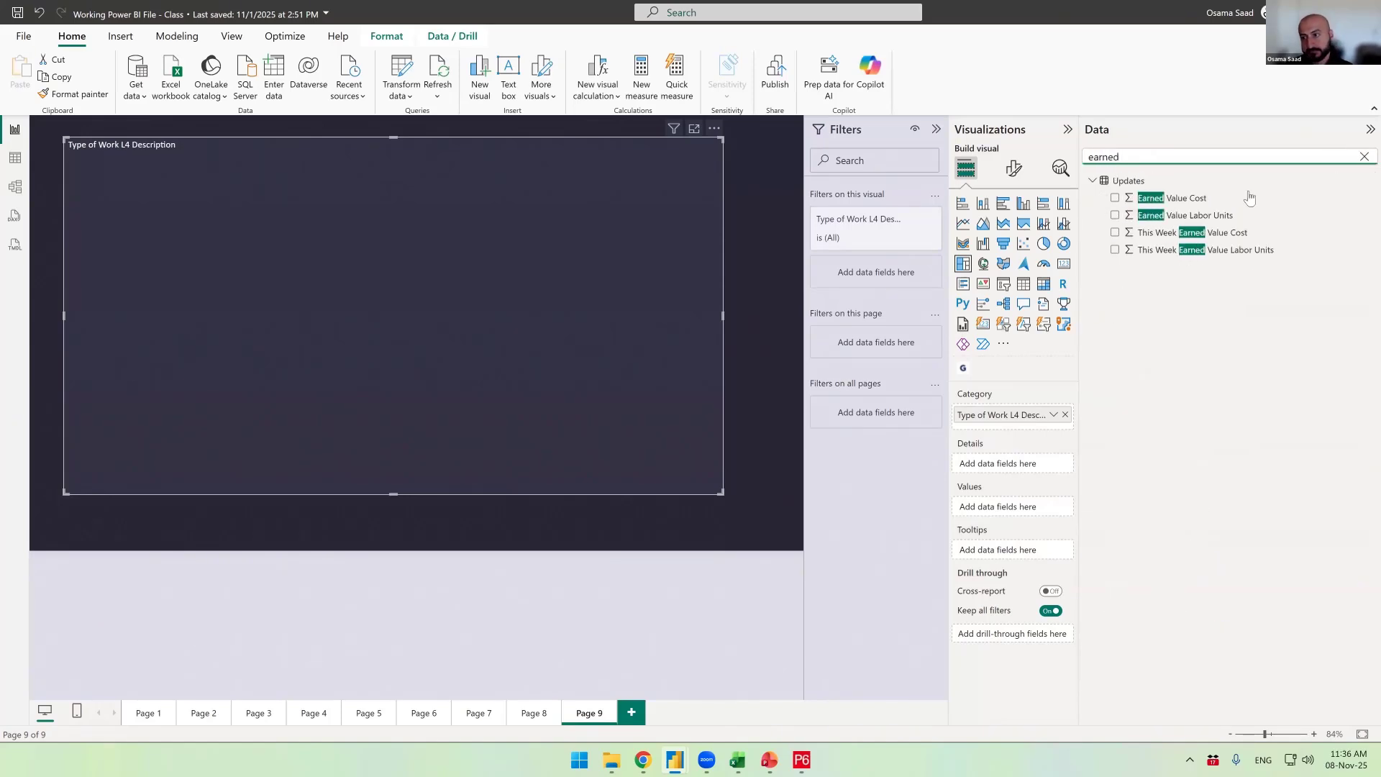
drag(1250, 198, 1029, 511)
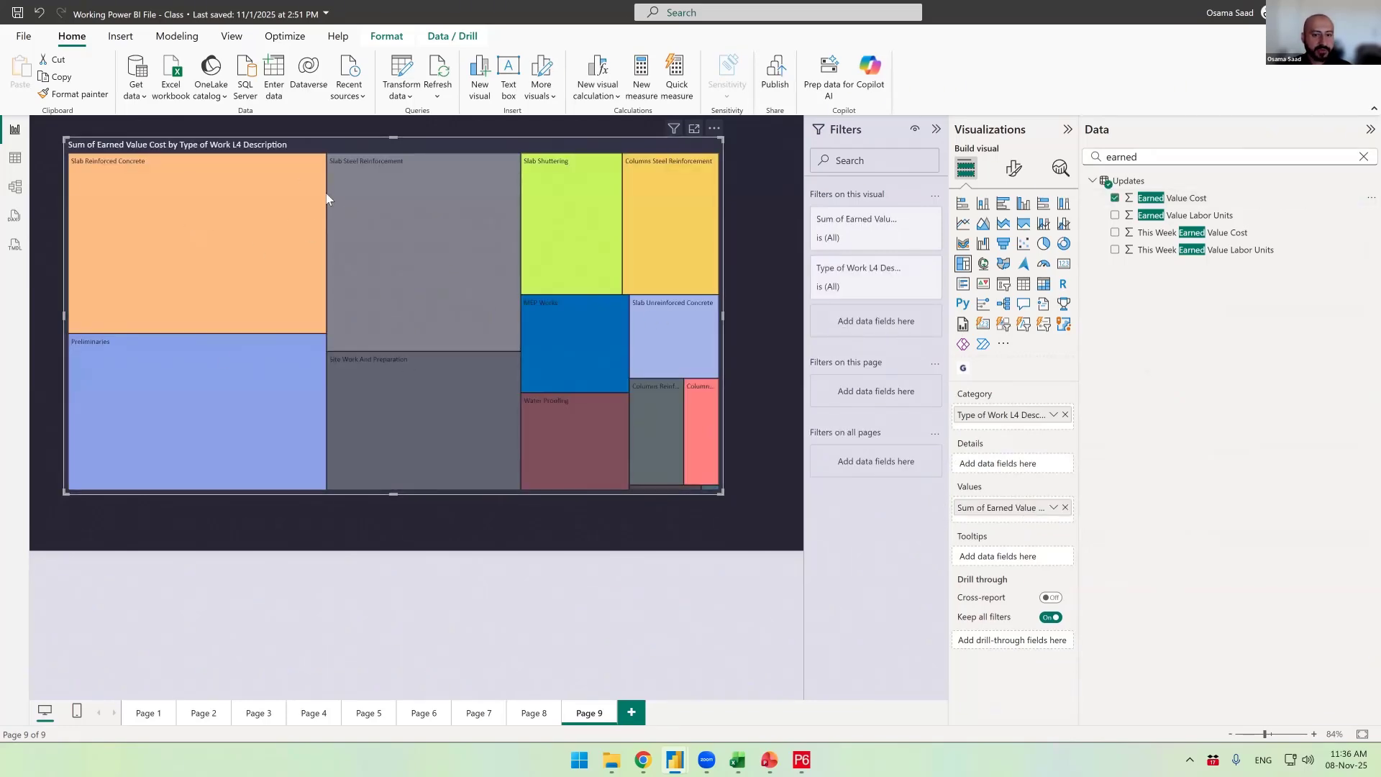
Resize the treemap, making it taller and narrower so that space is left free beside it
drag(716, 492, 752, 515)
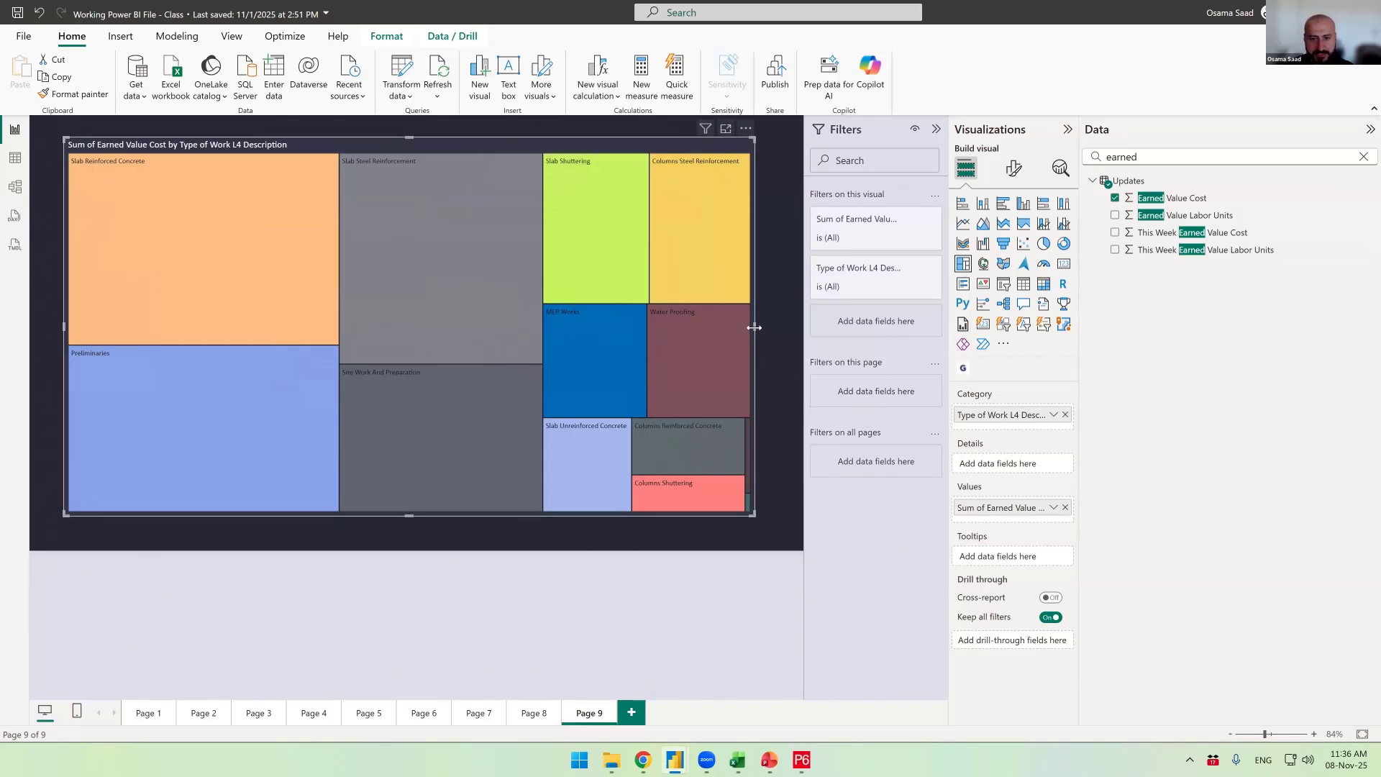
drag(754, 329, 725, 329)
drag(585, 329, 554, 330)
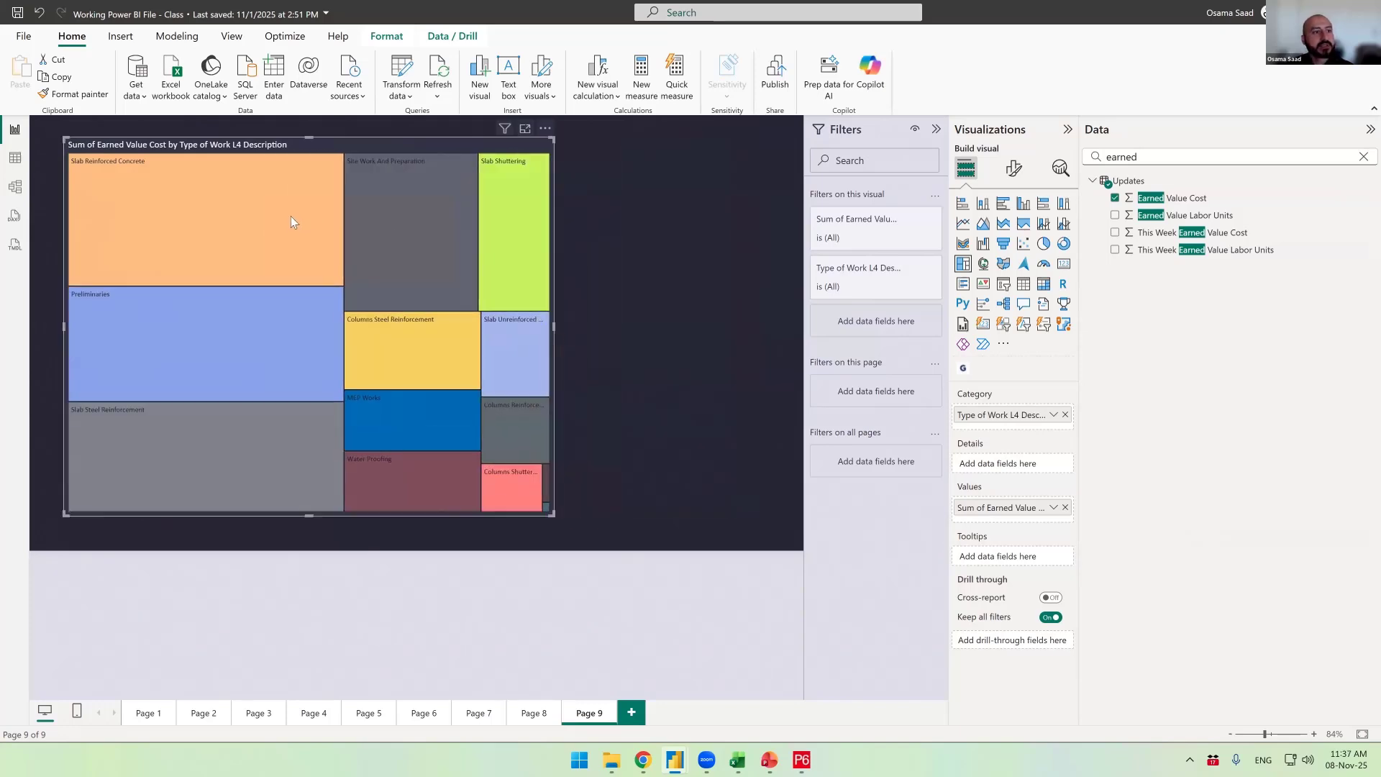
mouse_move(293, 220)
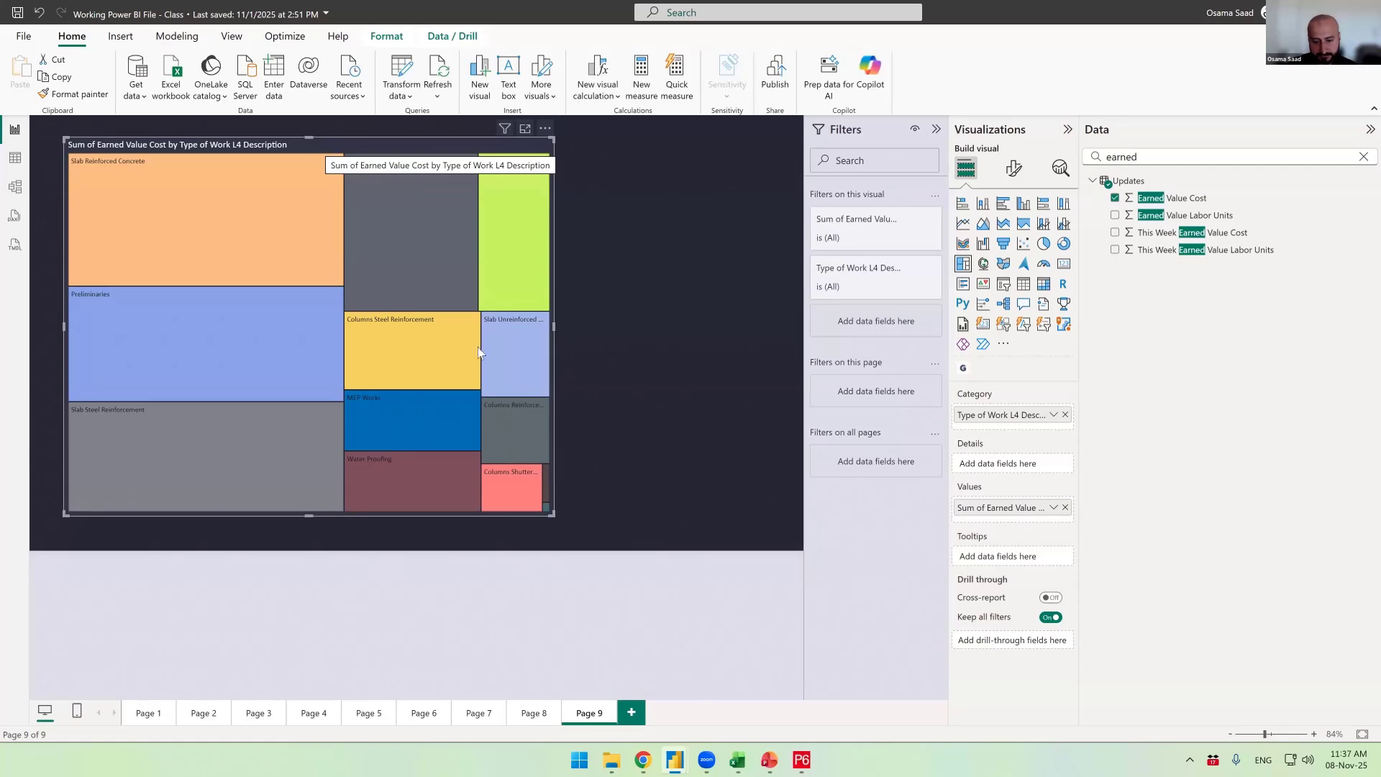
Switch to Excel, examine the full Earned Value Cost column in the Updates sheet, and return to Power BI
key(alt+Tab)
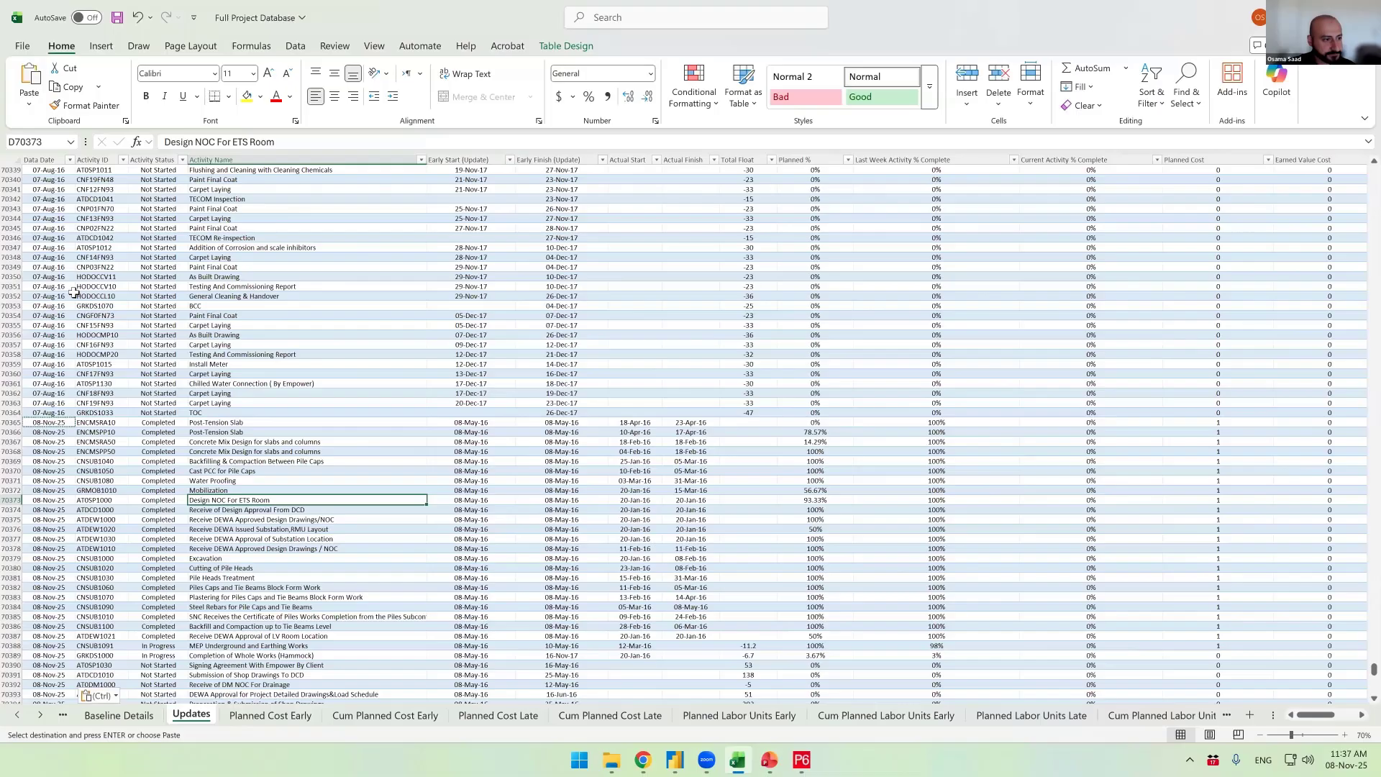
scroll(102, 394, up, 20)
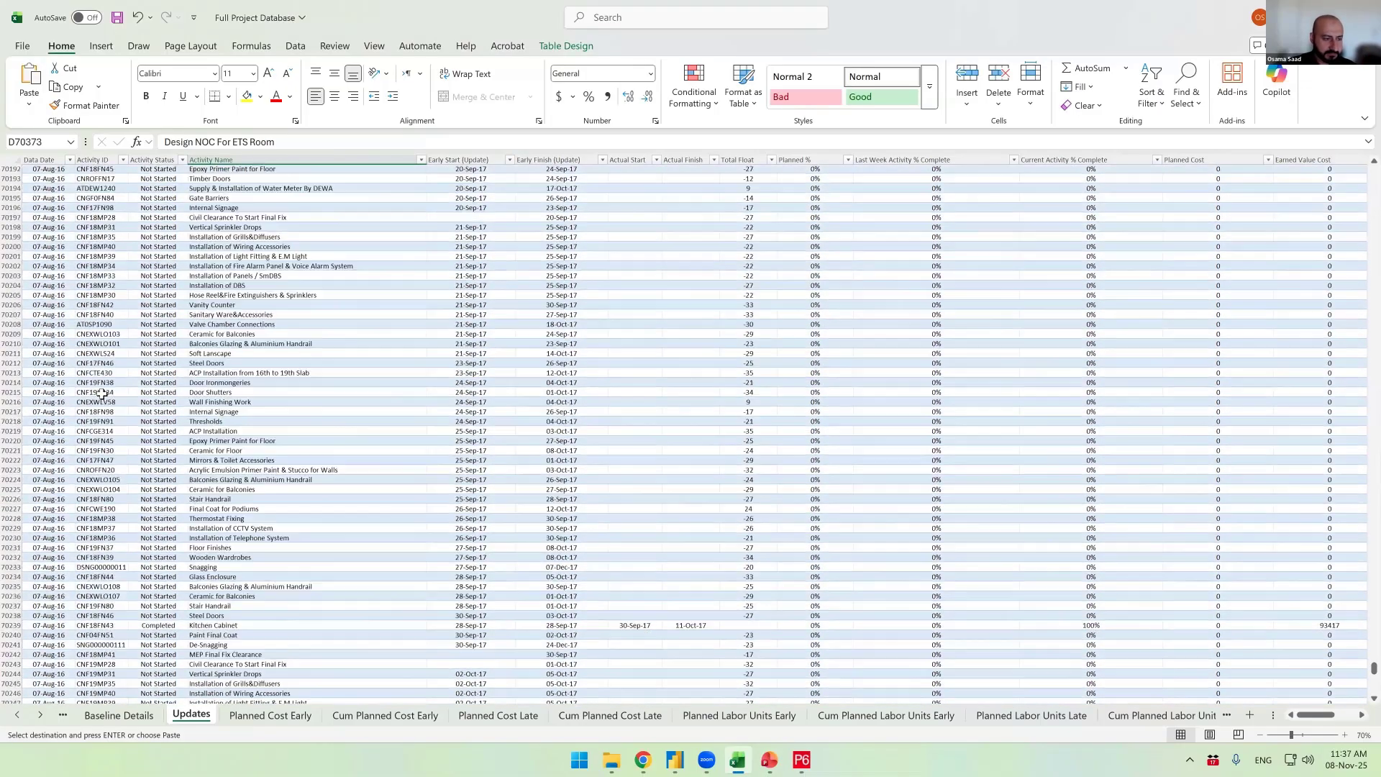
scroll(102, 394, up, 20)
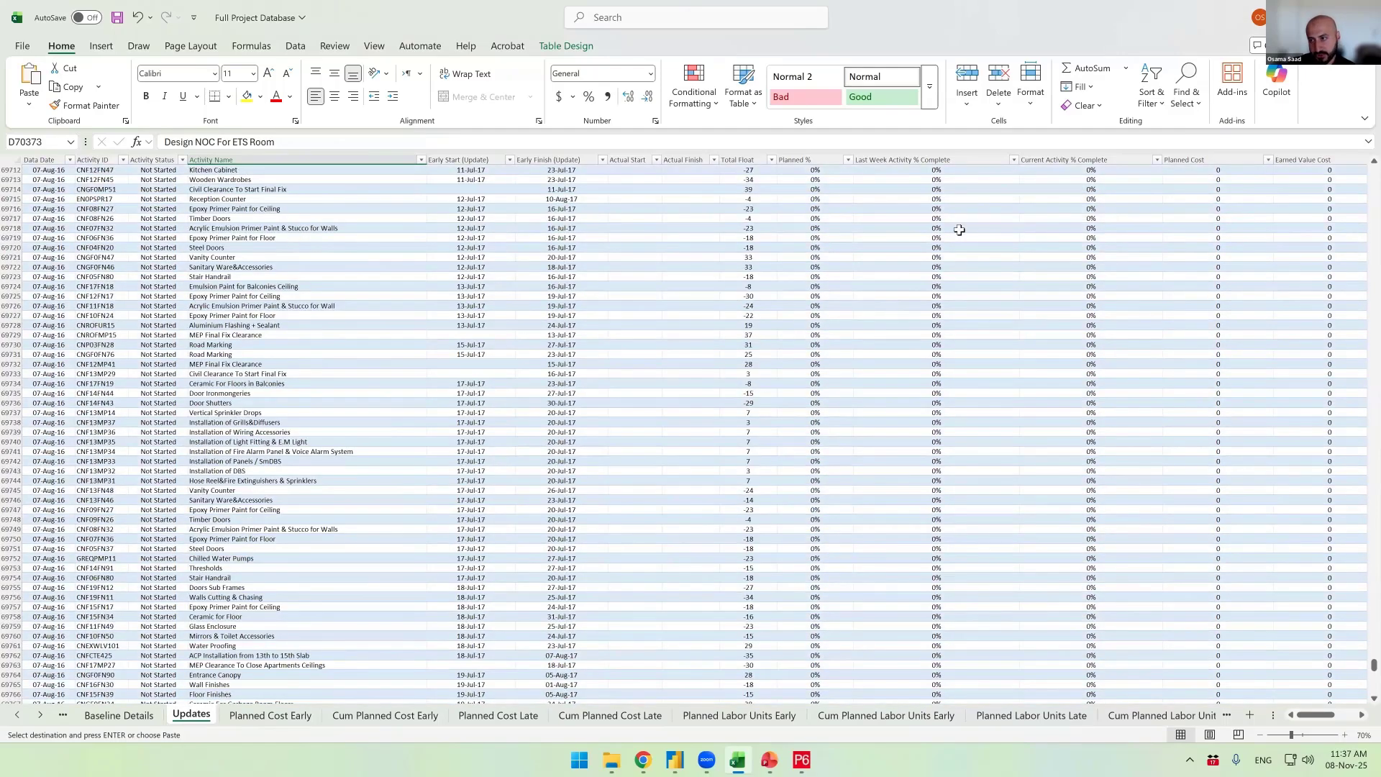
drag(1372, 663, 1359, 120)
click(1303, 180)
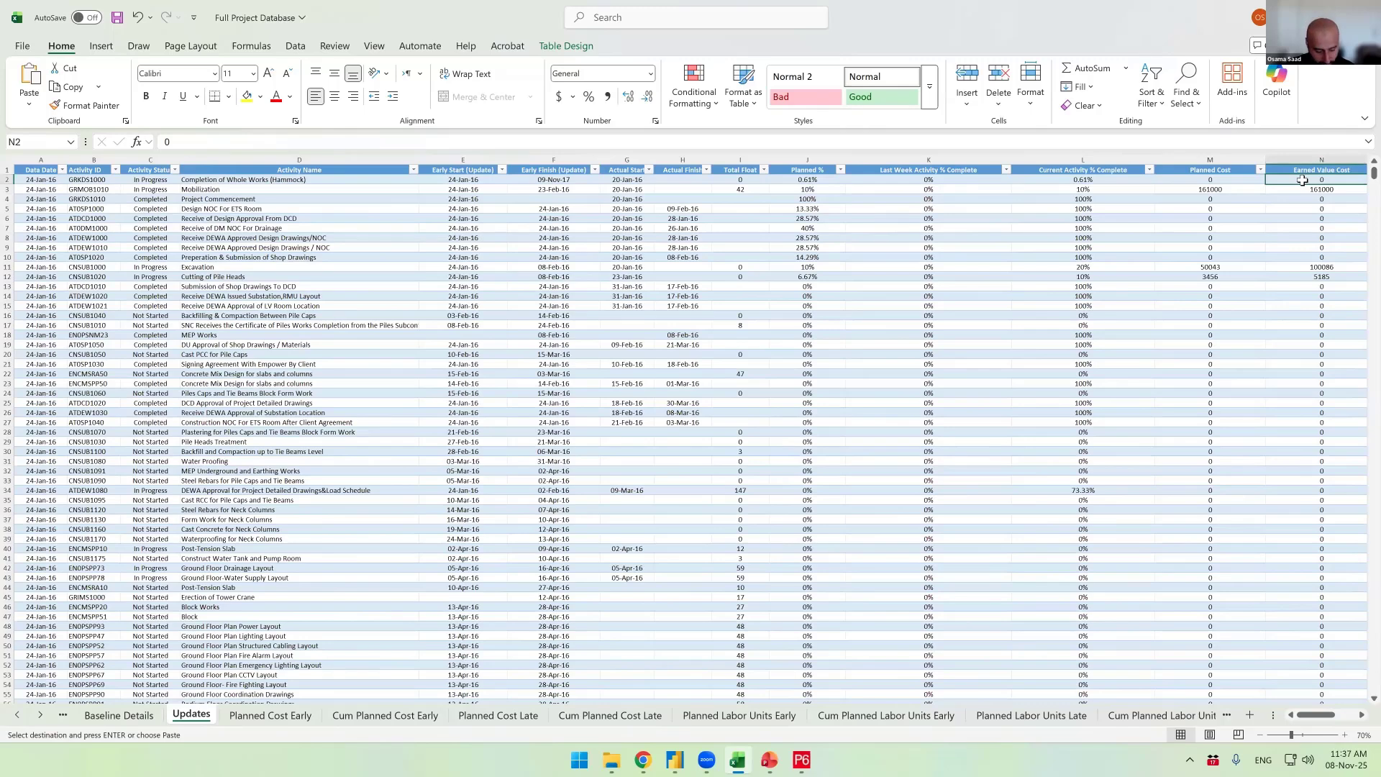
key(ctrl+shift+Down)
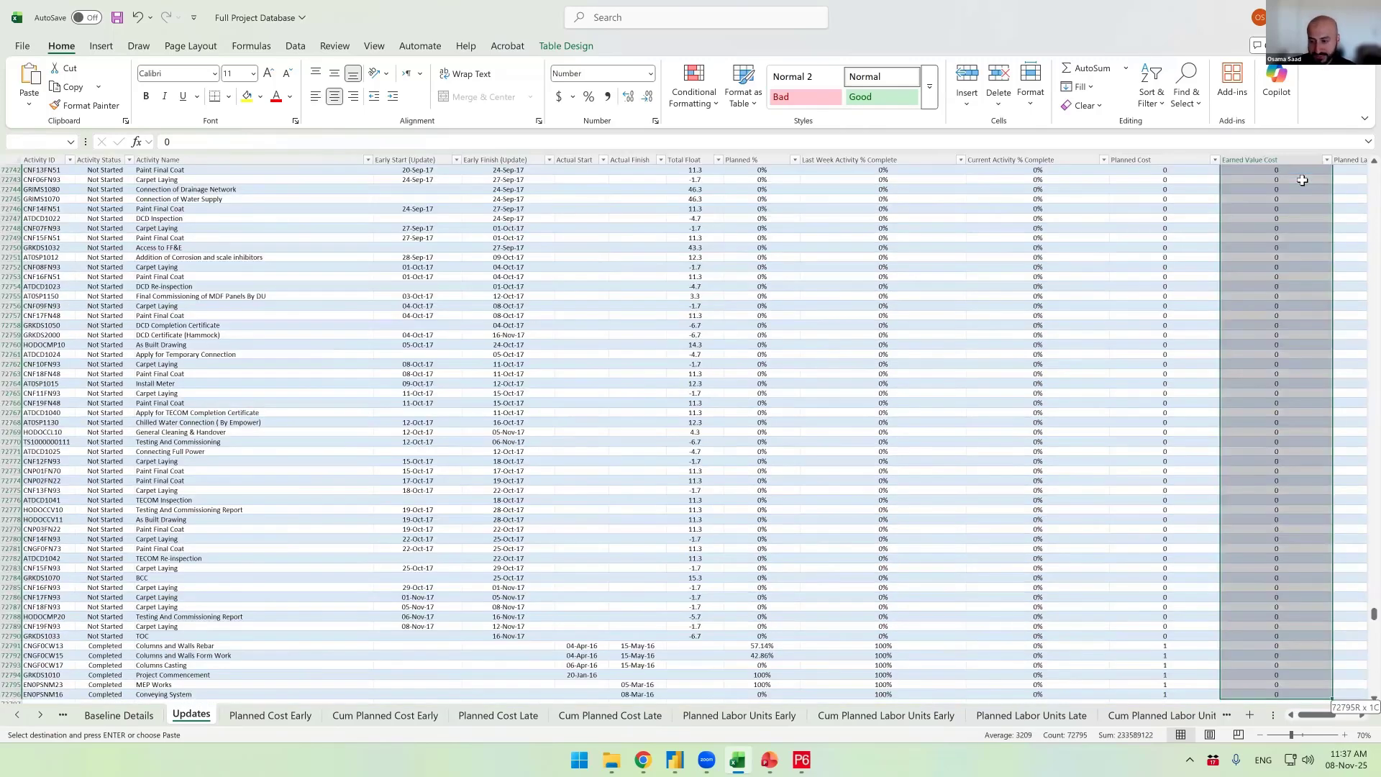
key(ctrl+v)
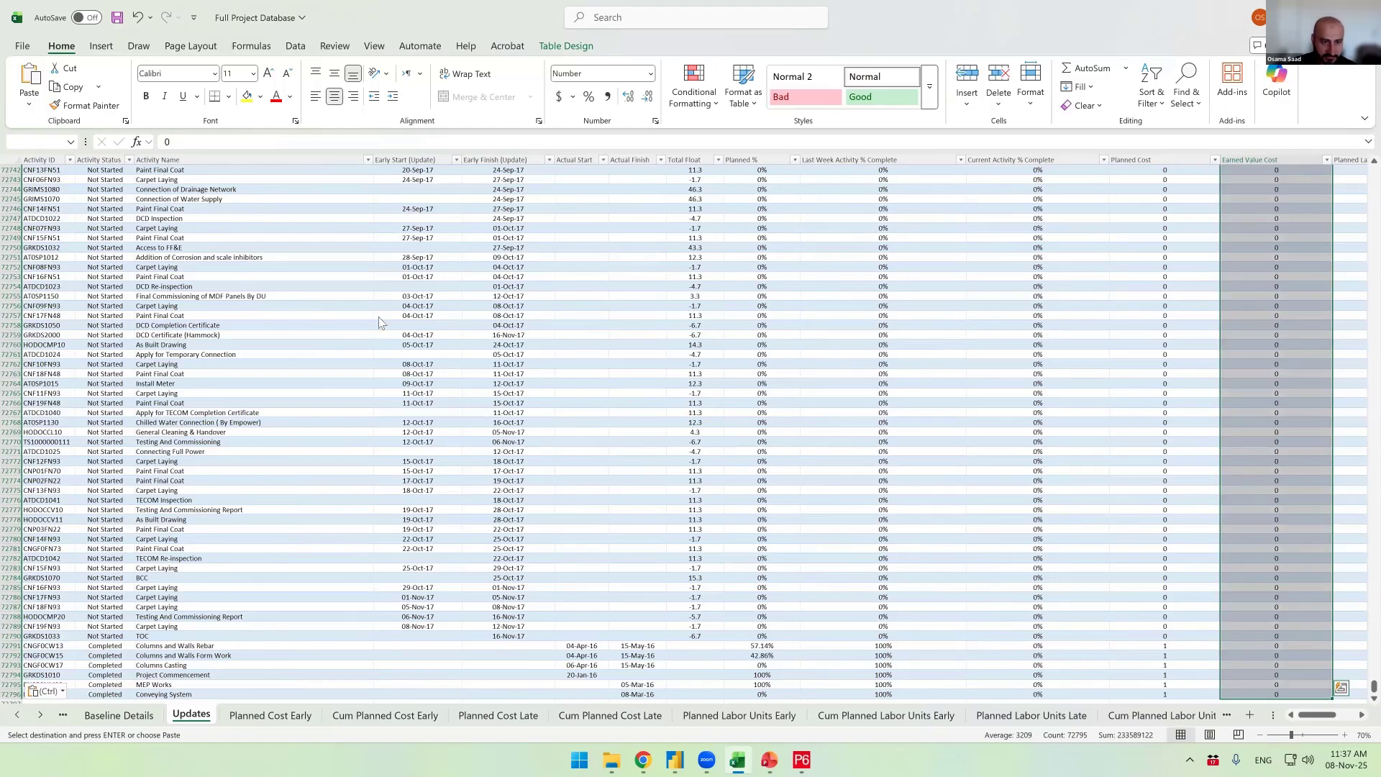
key(alt+Tab)
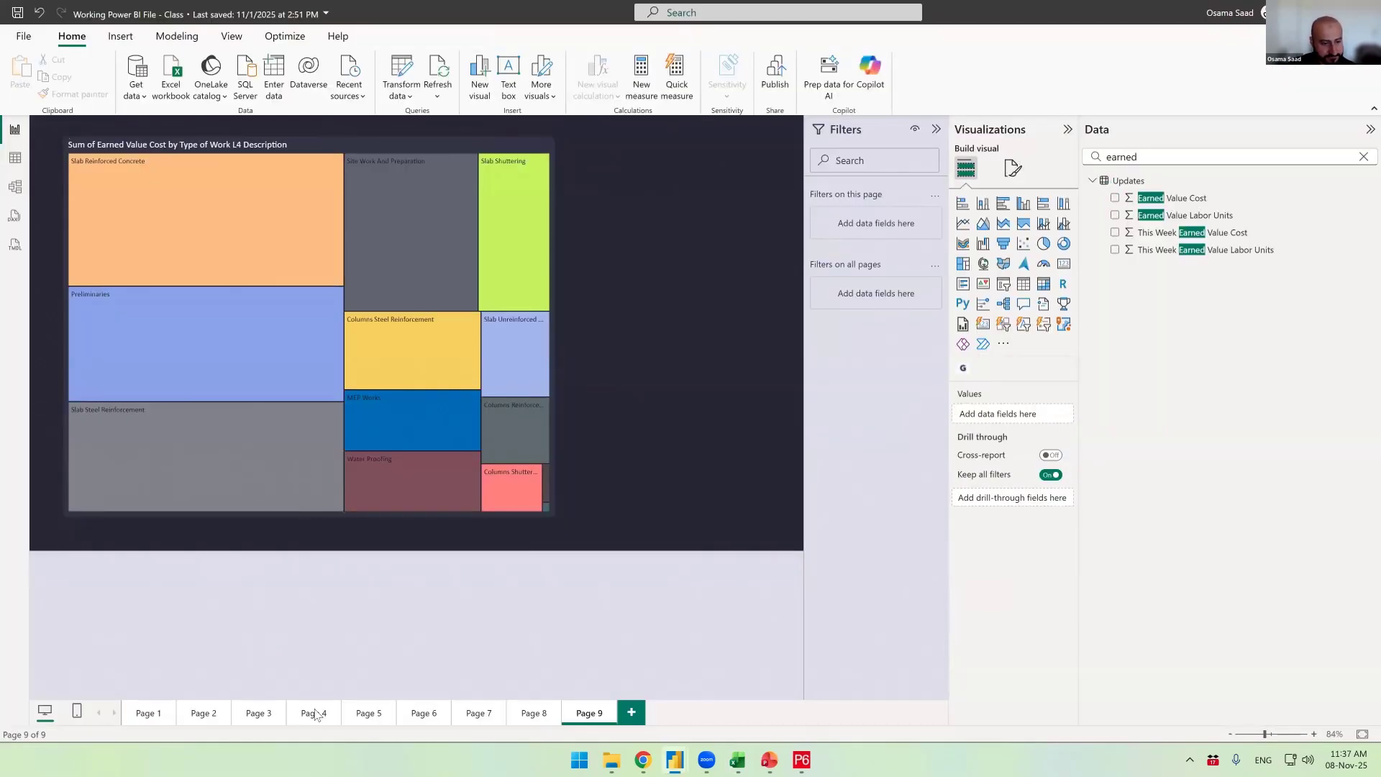
Copy the Data Date slicer from Page 4 and paste it onto Page 9
click(533, 720)
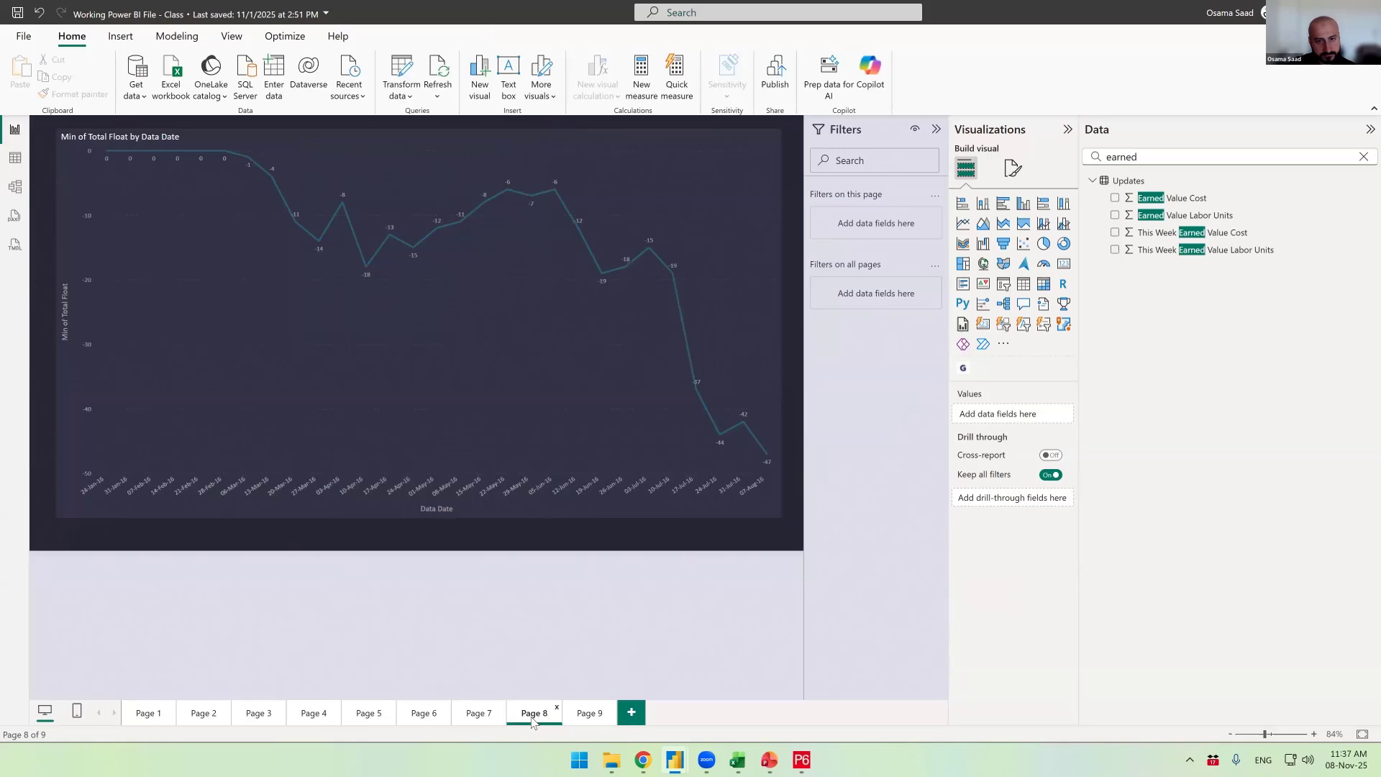
click(423, 715)
click(323, 719)
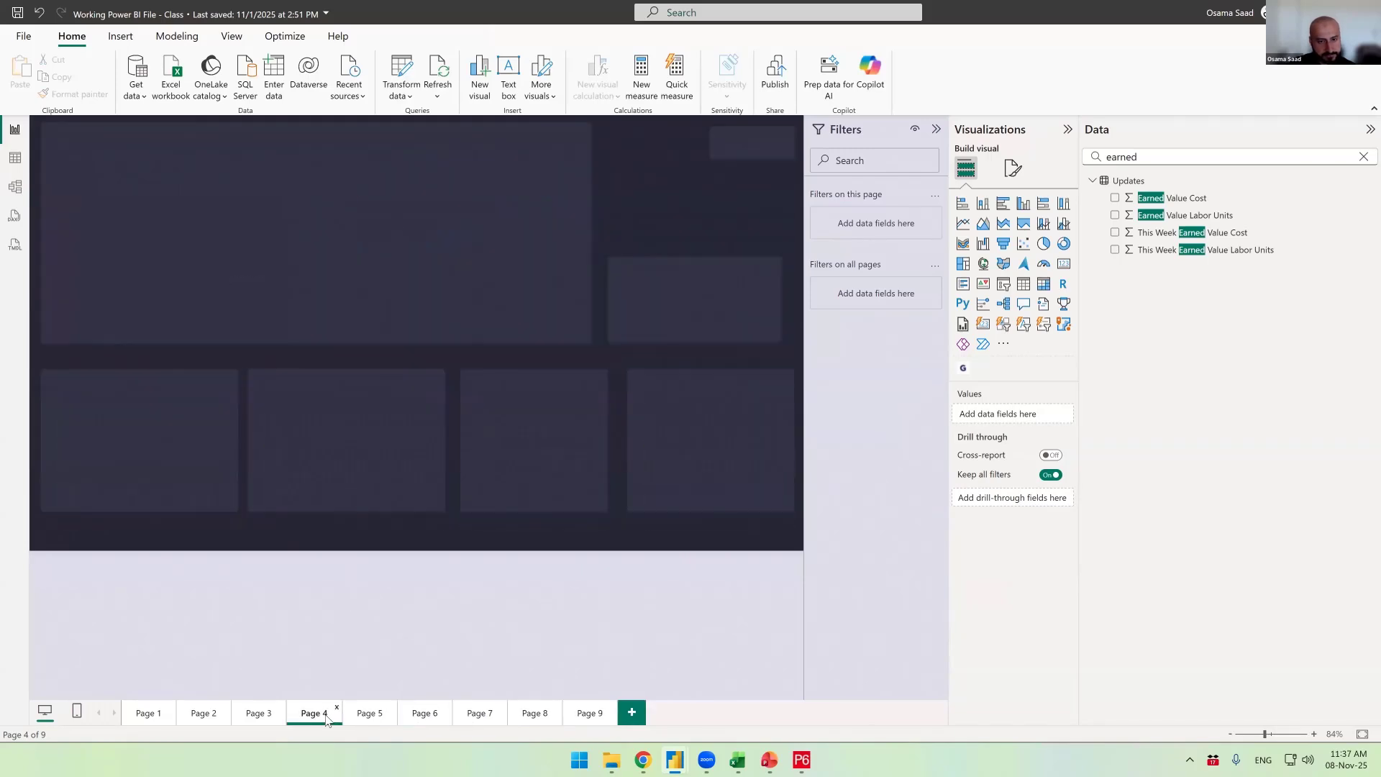
click(719, 137)
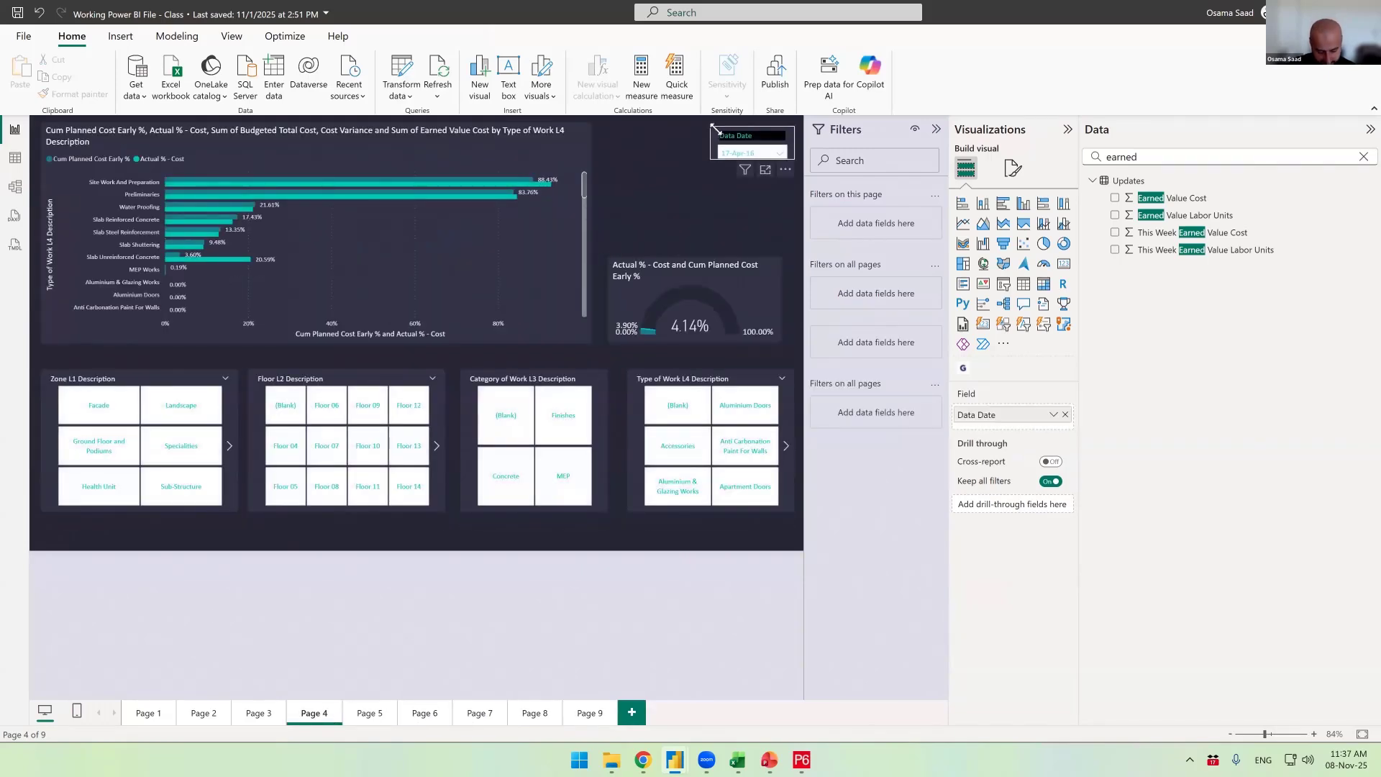
key(ctrl+c)
click(590, 712)
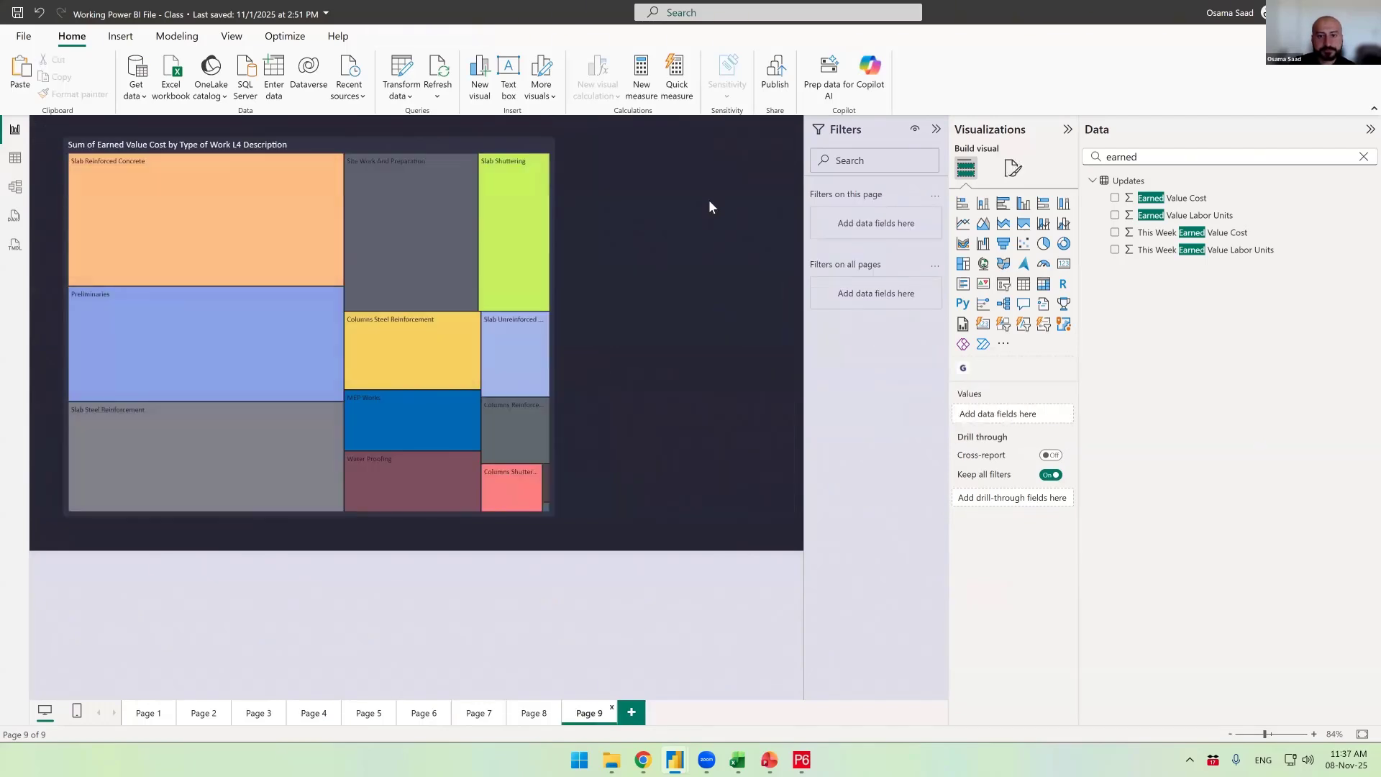
key(ctrl+v)
click(797, 414)
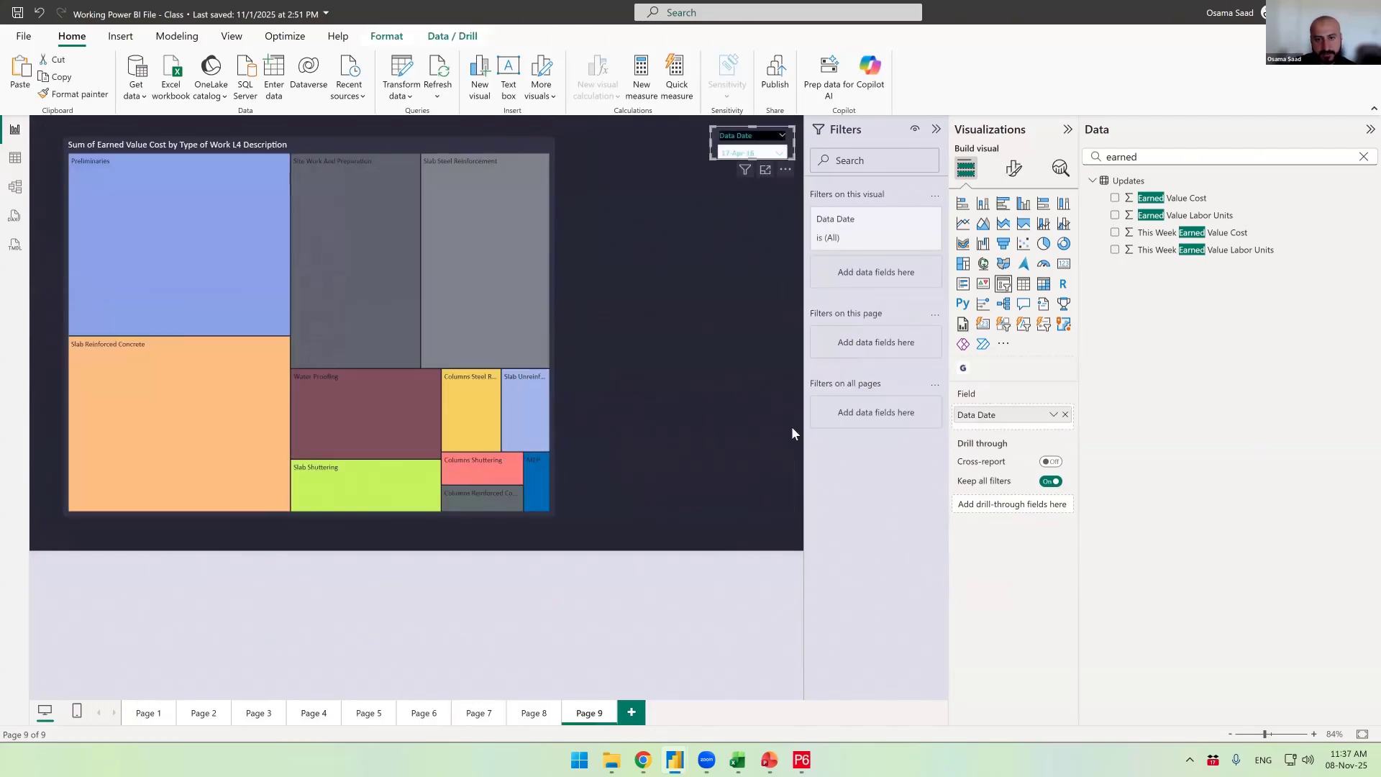
click(636, 311)
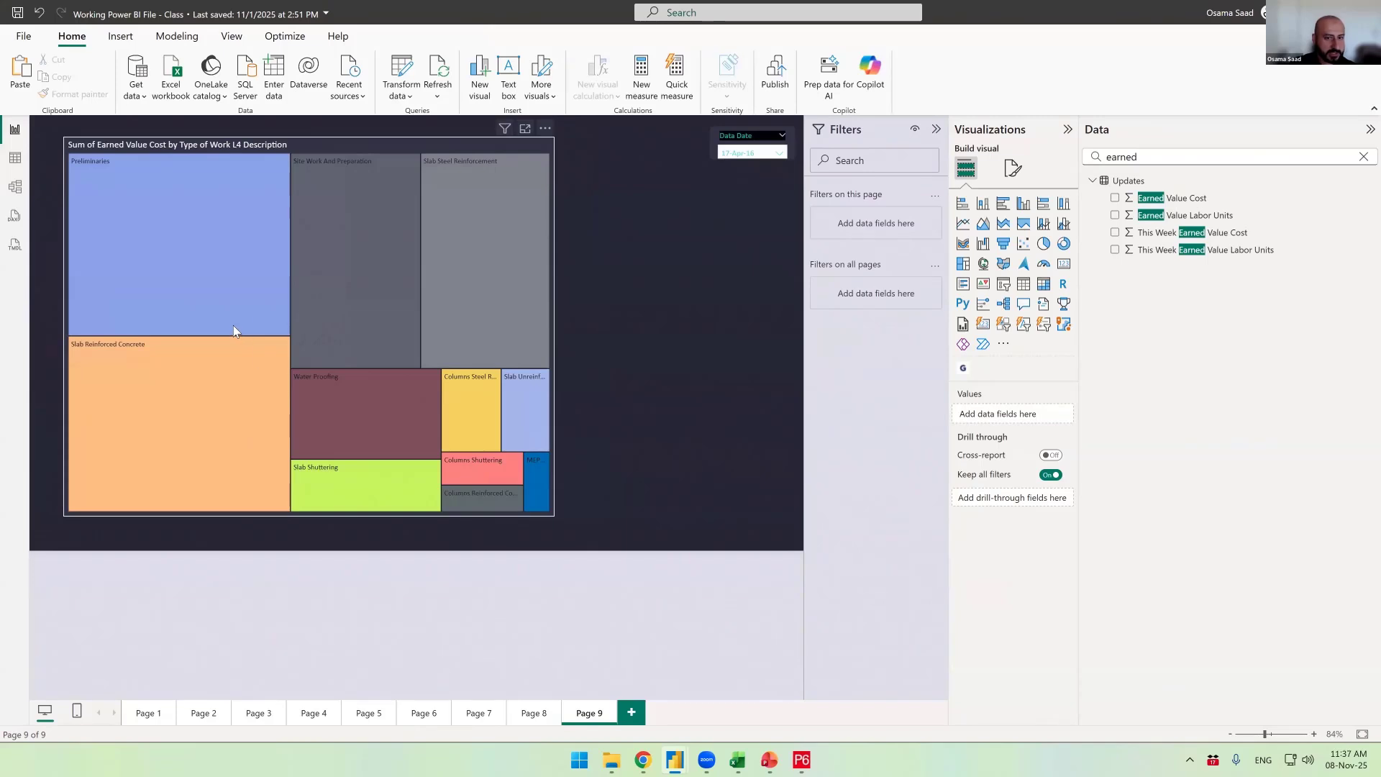
Set the Data Date slicer on Page 9 to 08-May-16
click(754, 152)
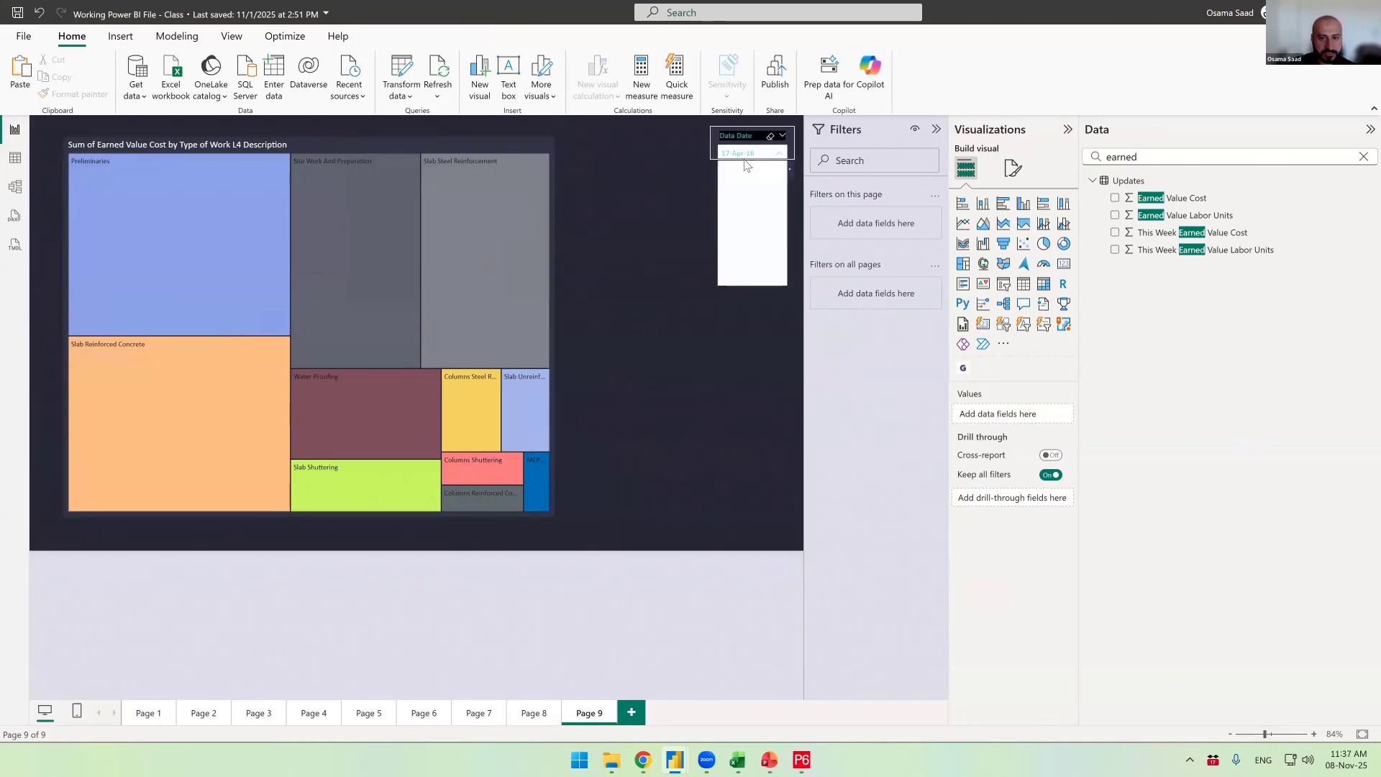
scroll(755, 187, down, 3)
click(752, 244)
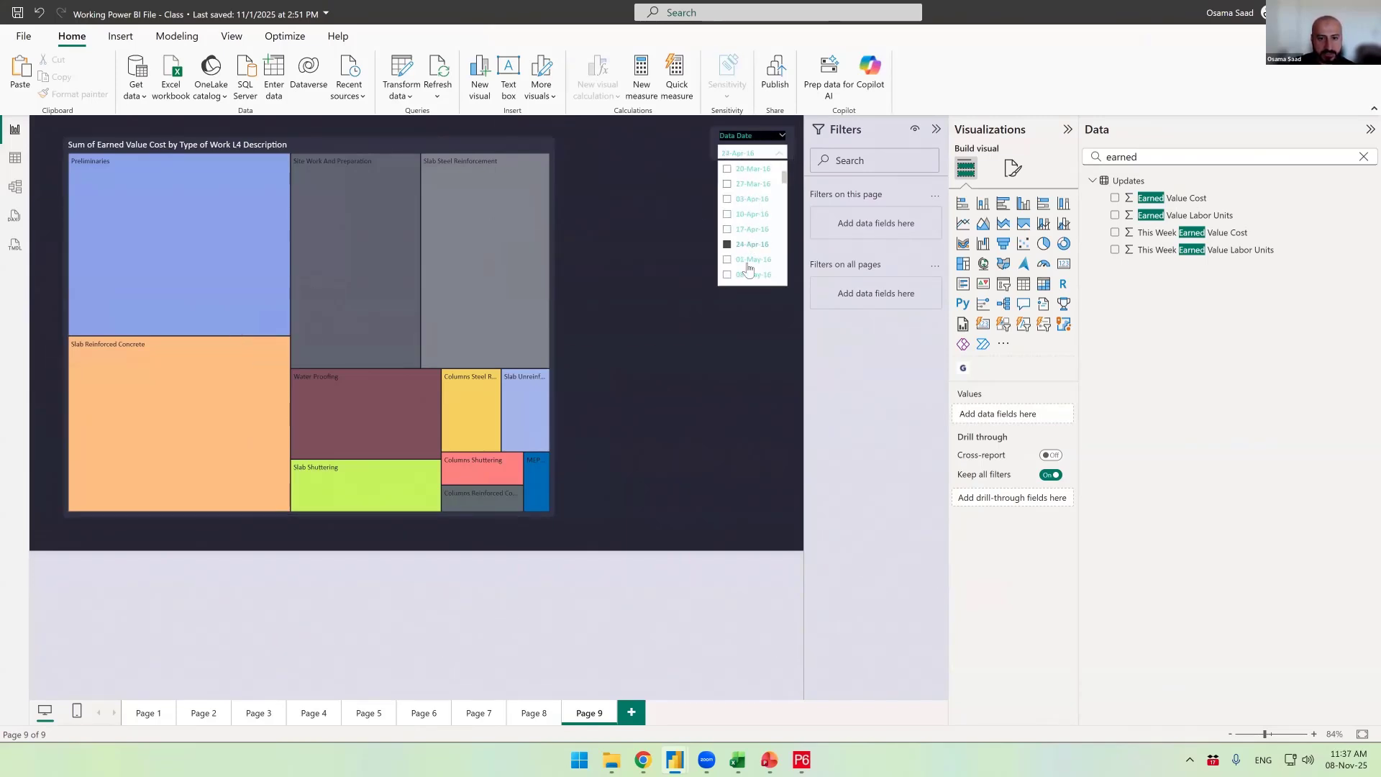
click(749, 276)
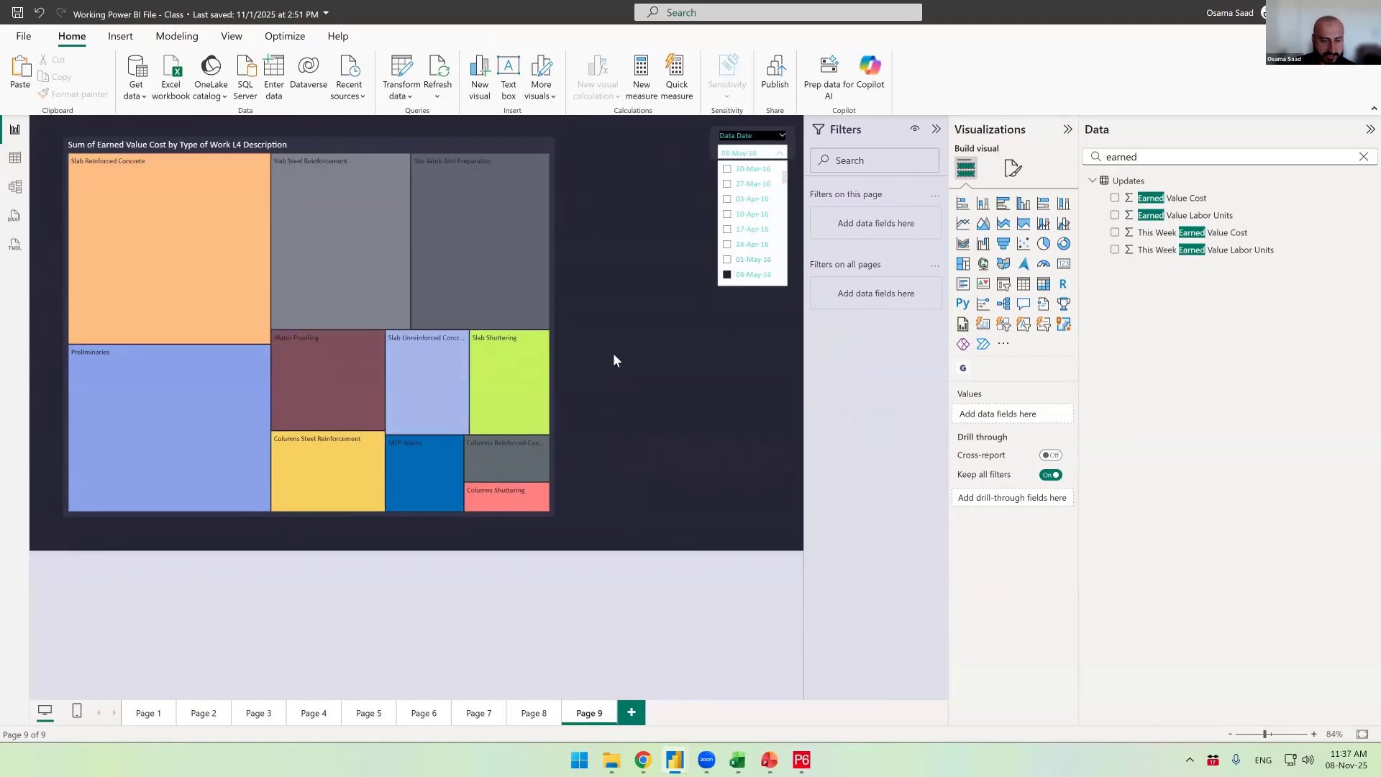
click(615, 356)
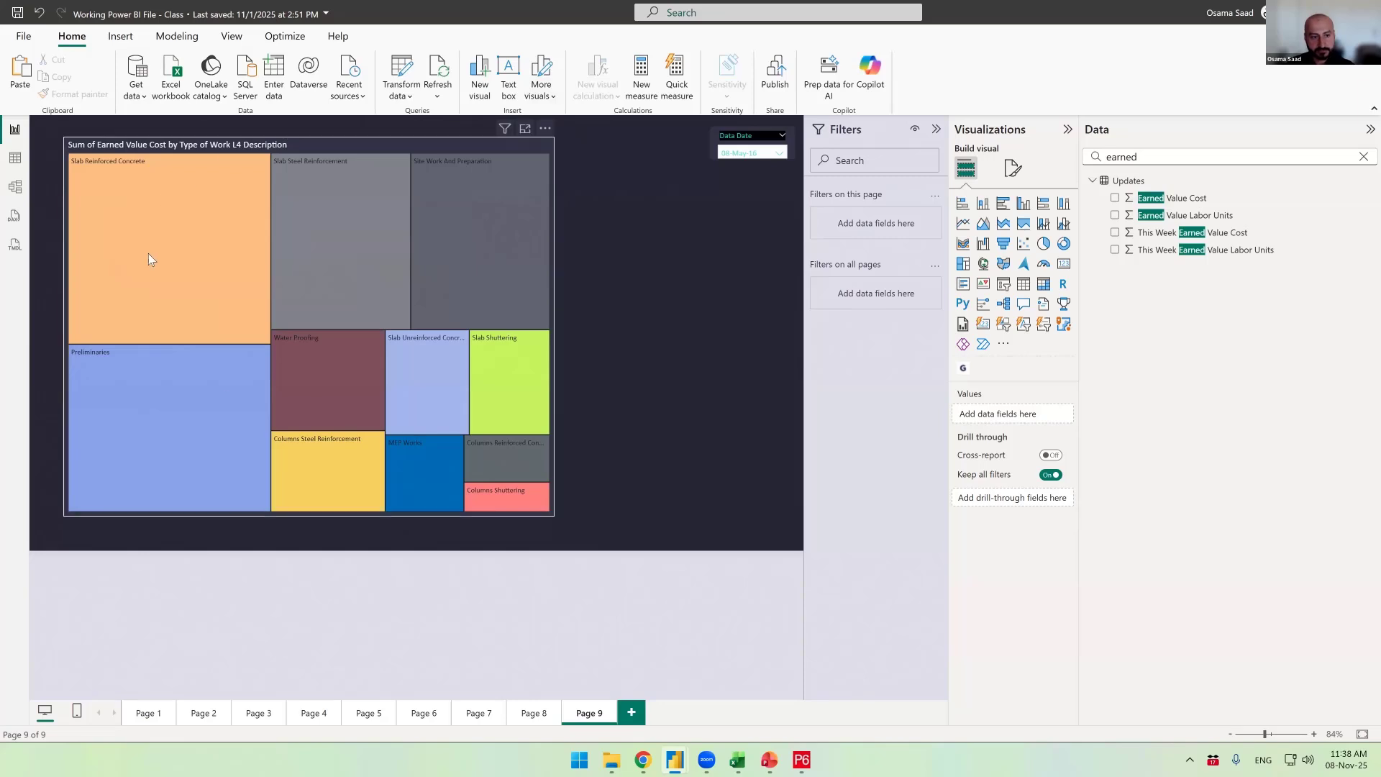
Turn on data labels for the treemap and expand their value formatting options
mouse_move(225, 394)
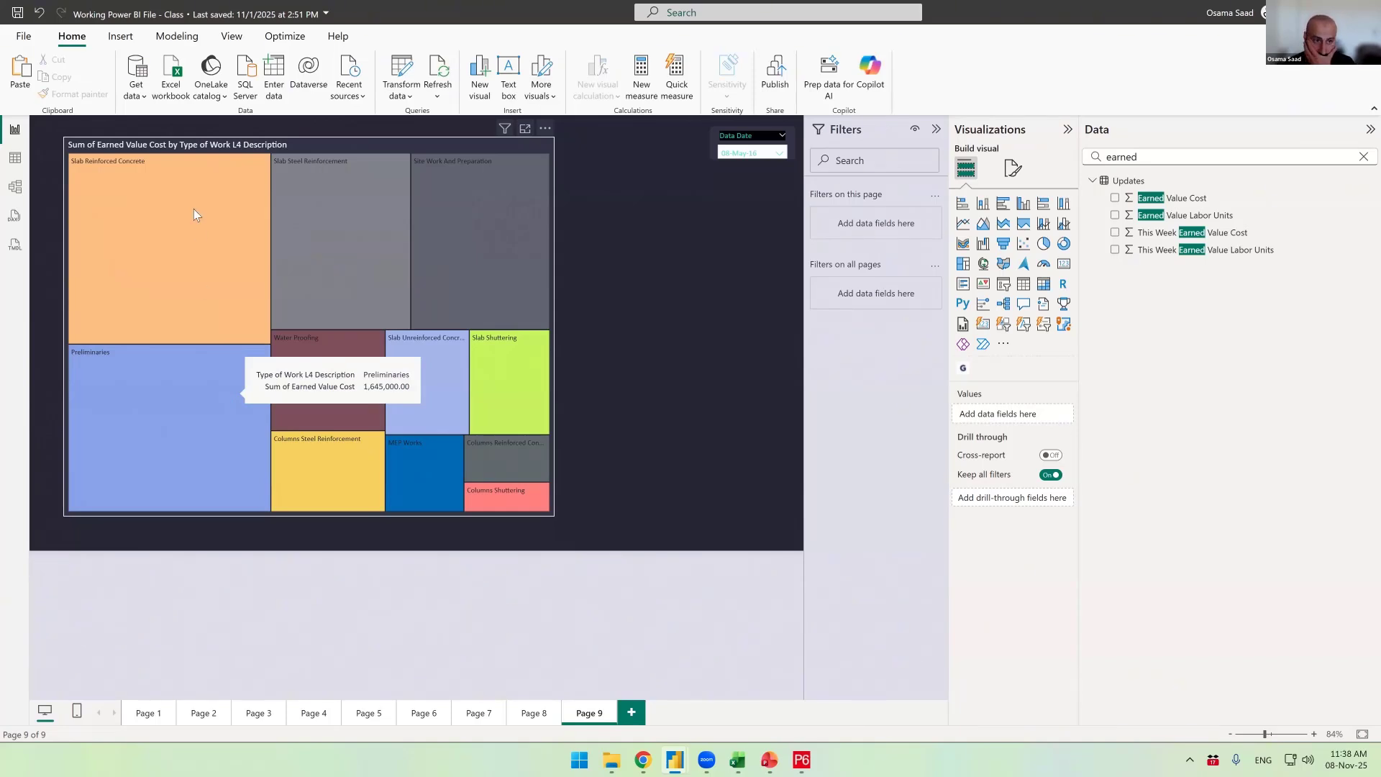
click(245, 144)
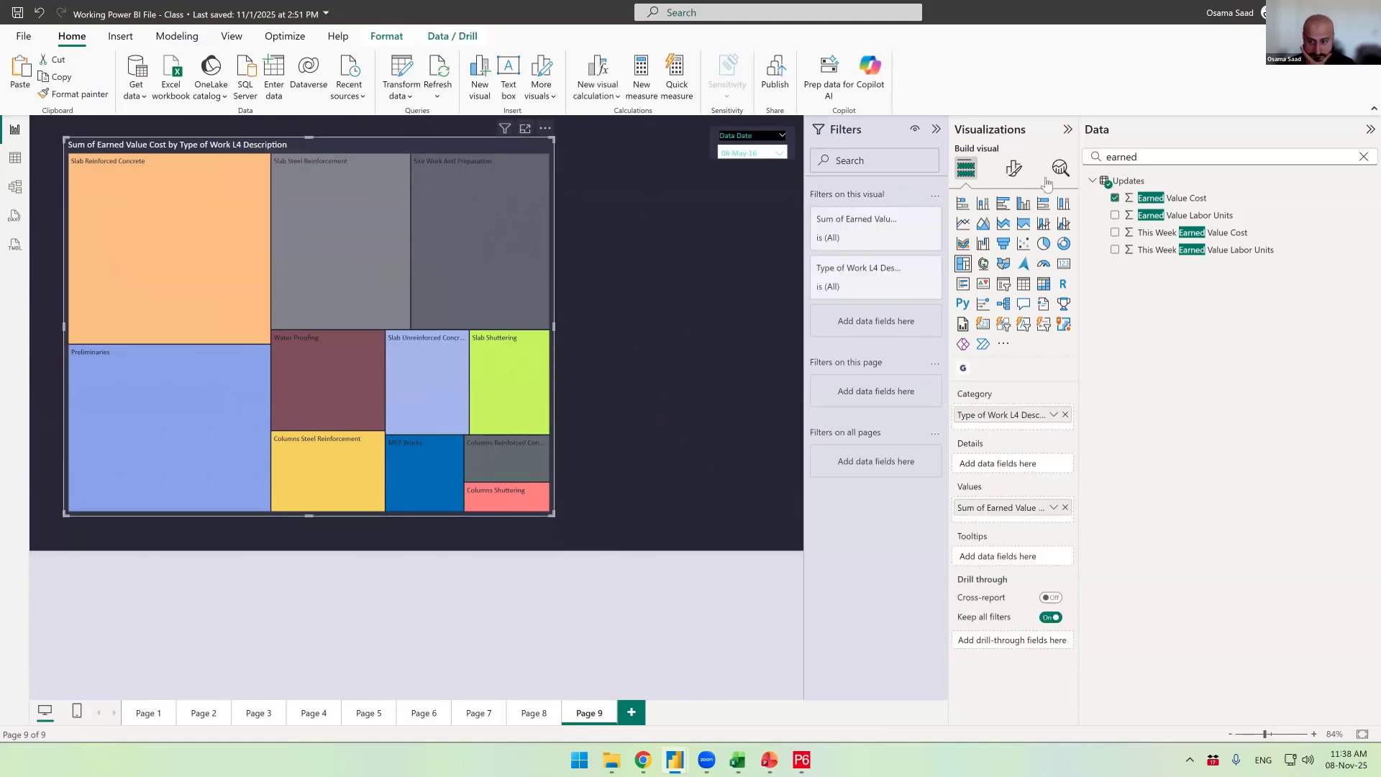
click(1014, 170)
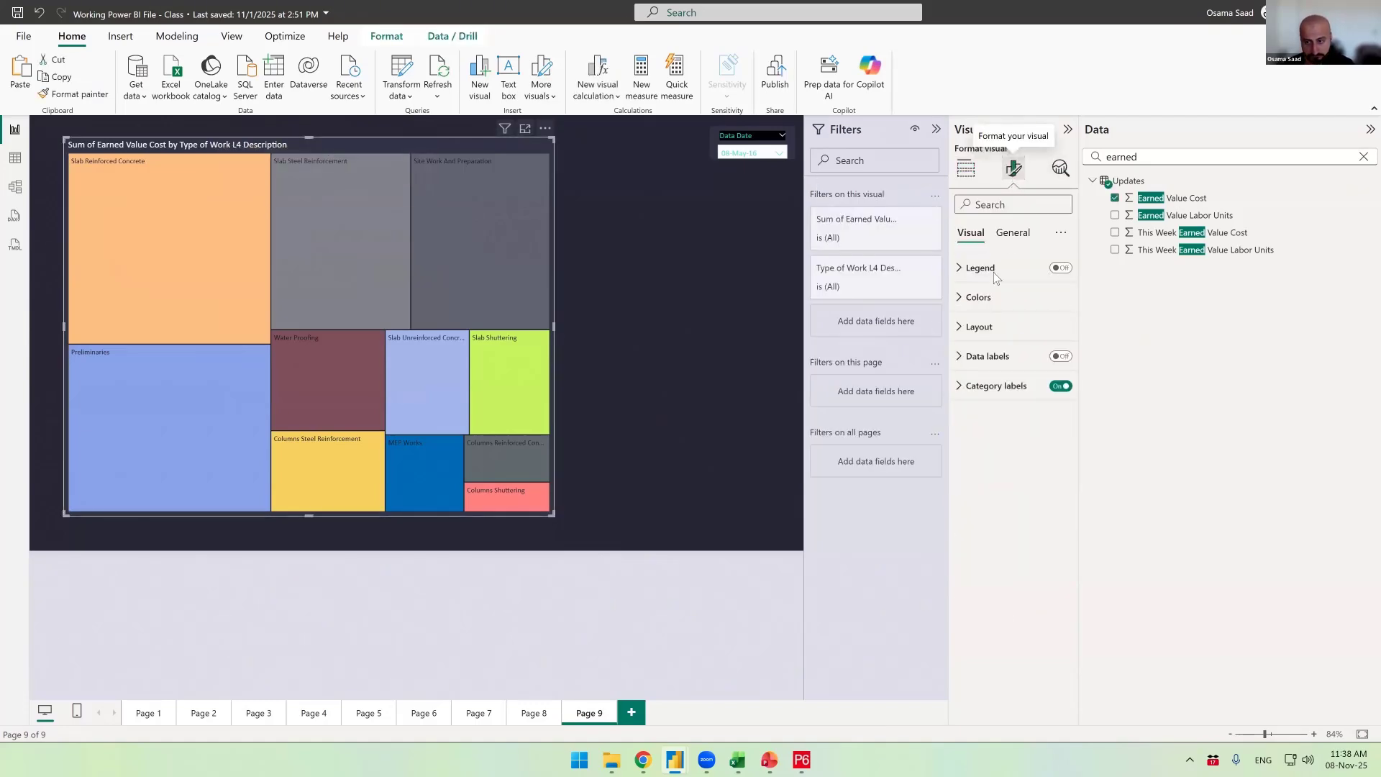
click(1063, 358)
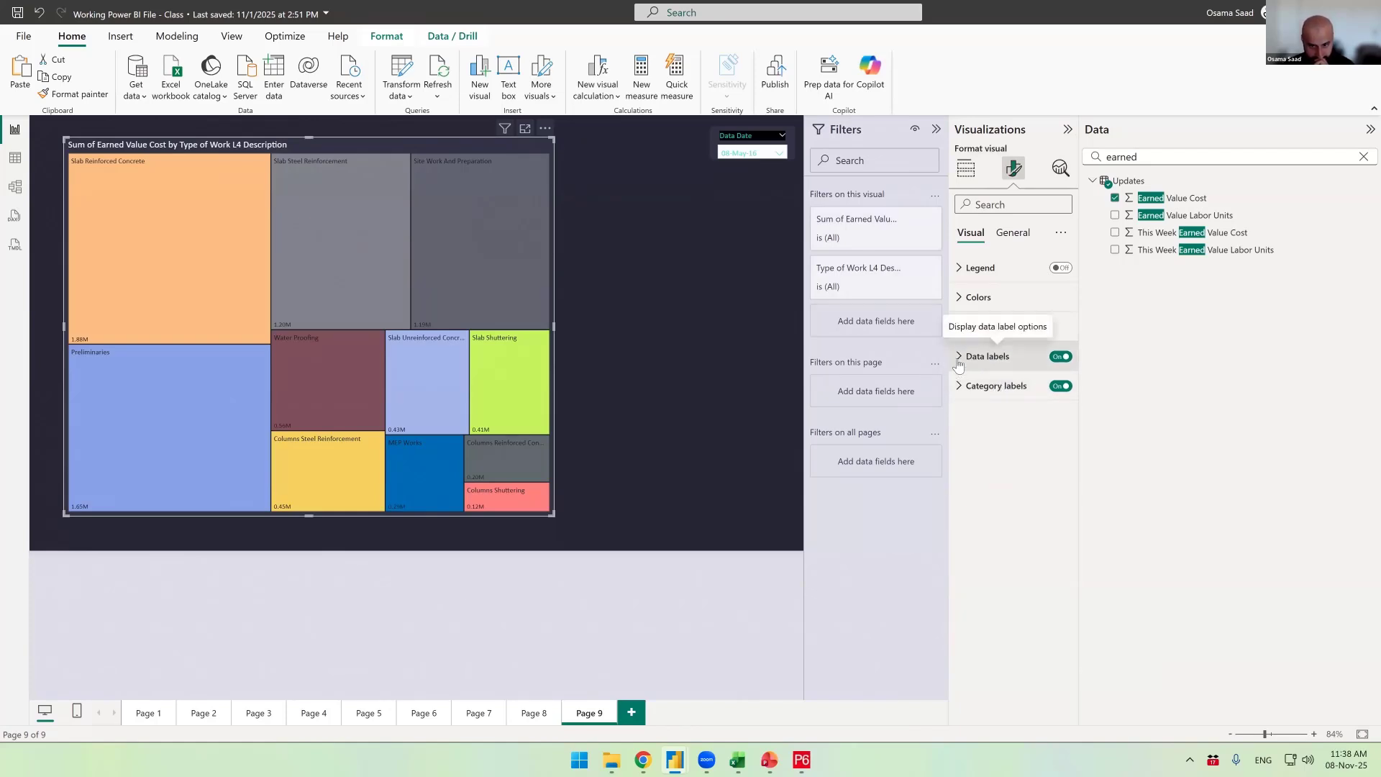
click(960, 360)
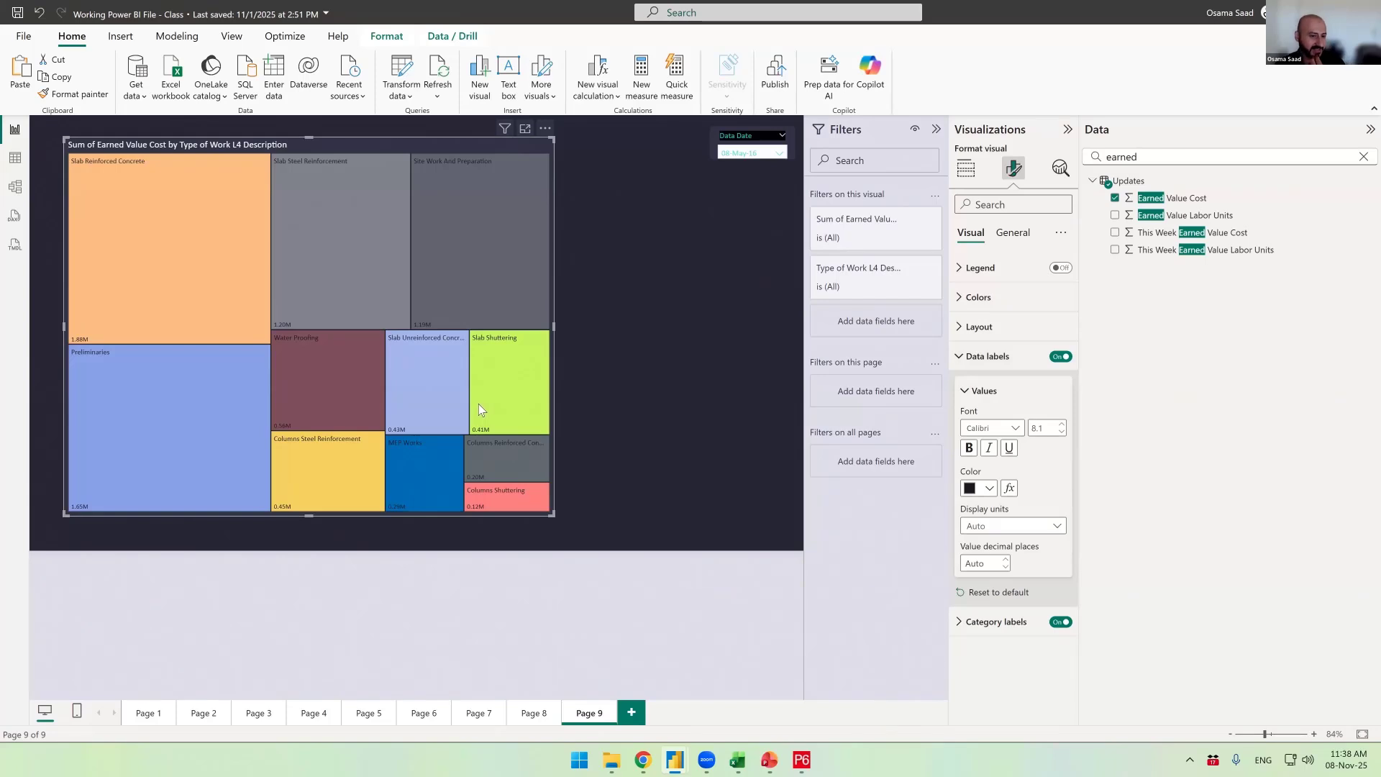
mouse_move(482, 402)
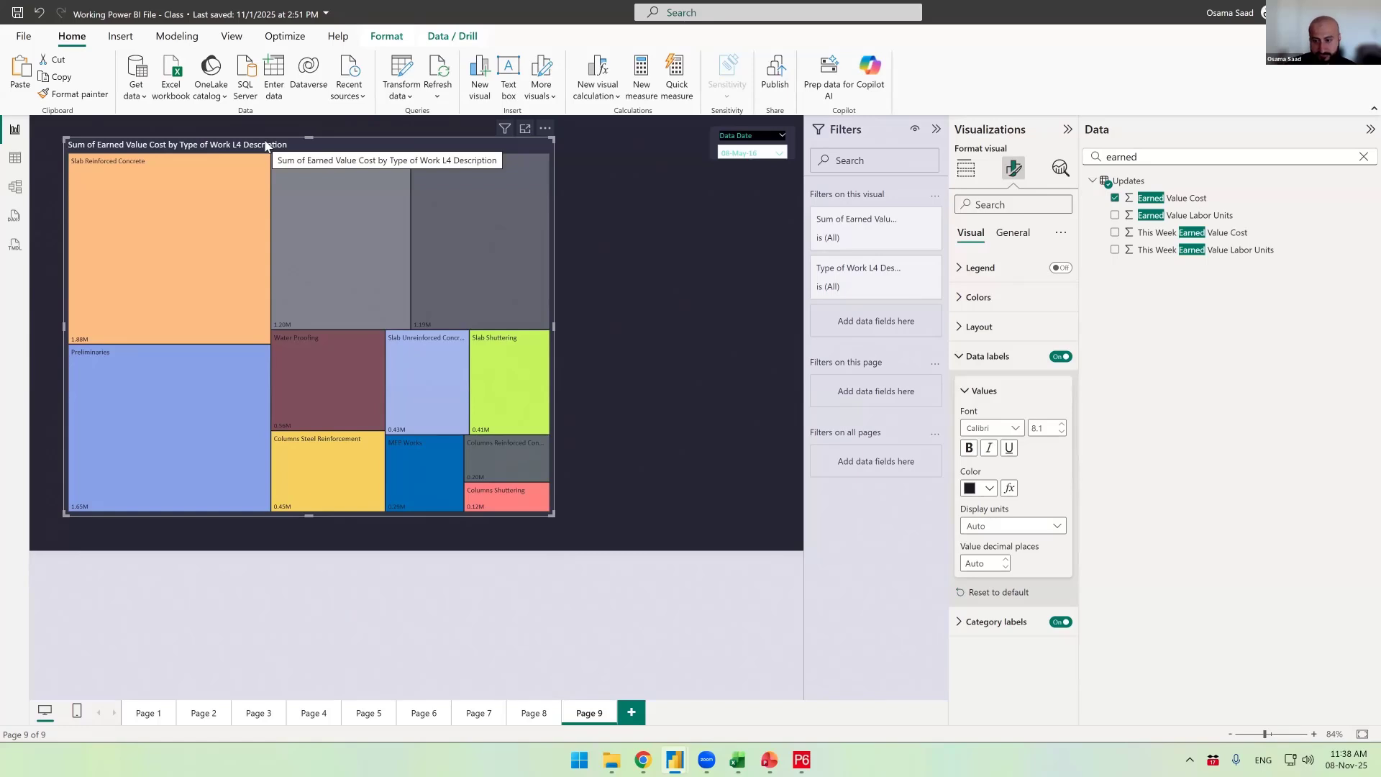
Try Thousands as the display units for the treemap's data label values and return them to Auto
click(1024, 527)
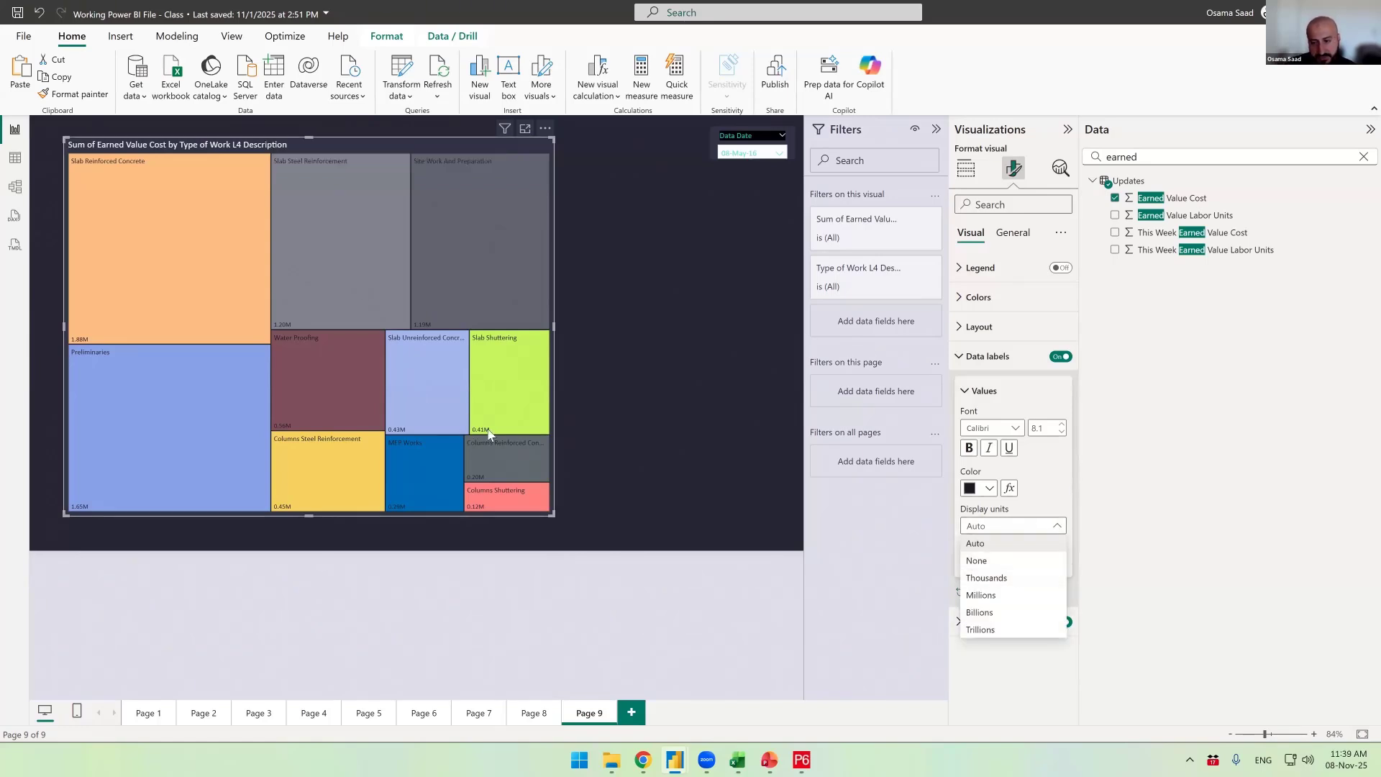
click(1006, 578)
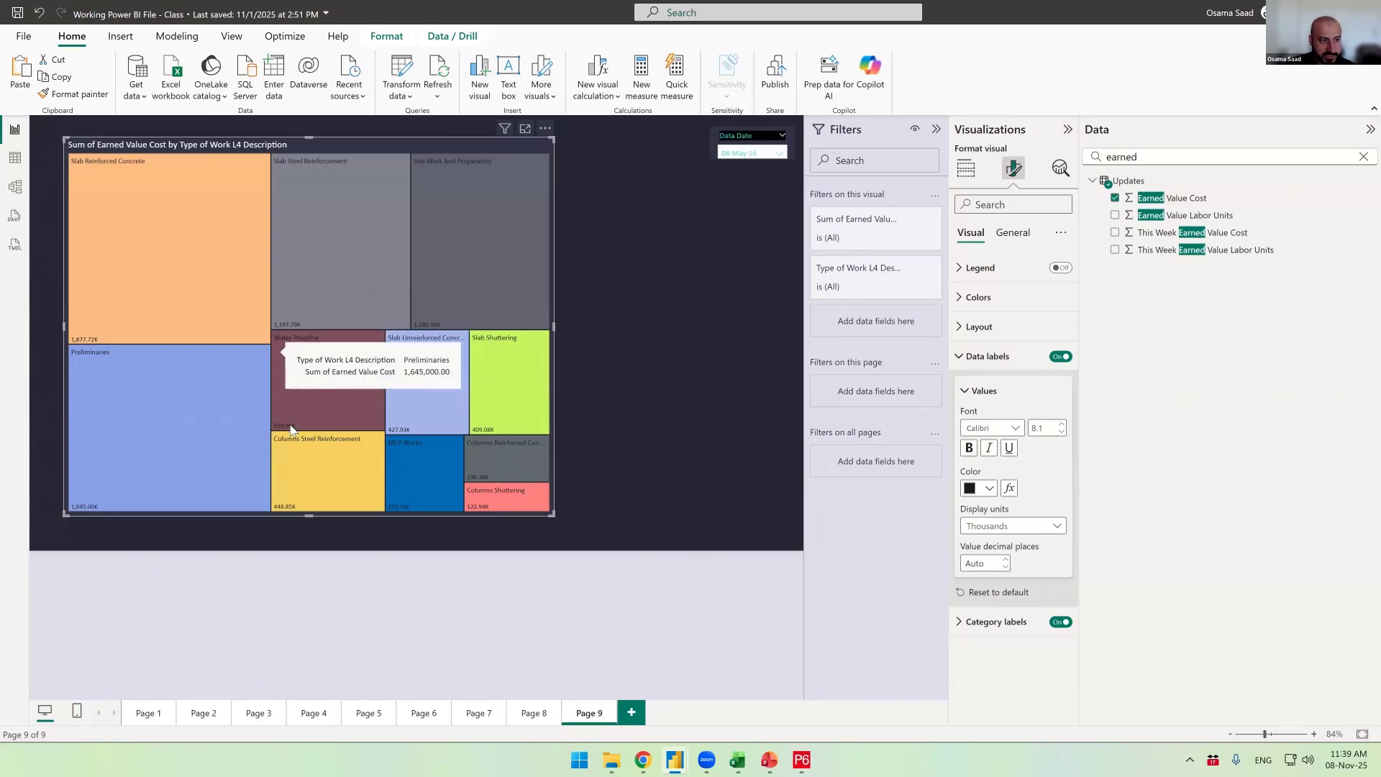
click(1006, 531)
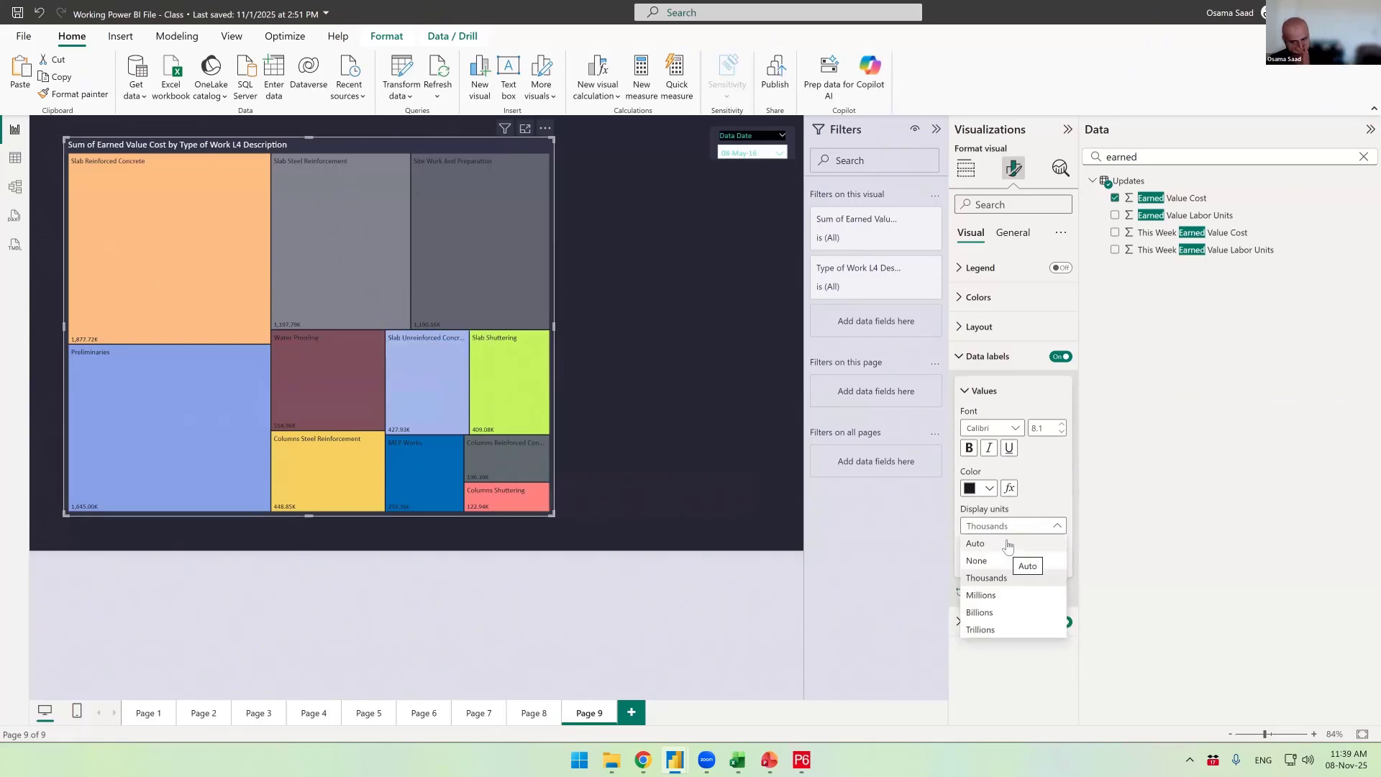
click(1007, 545)
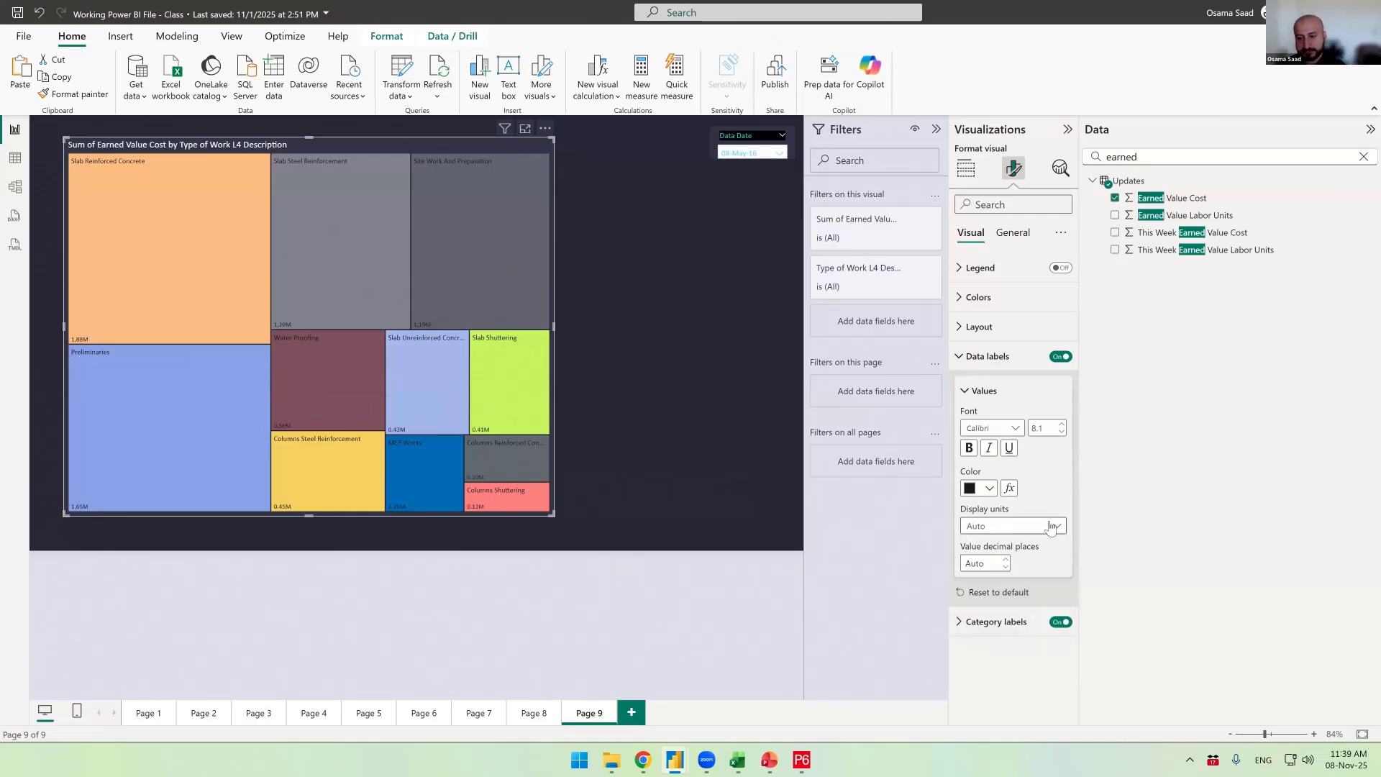
Examine the treemap's layout settings and the individual colors assigned to each type of work
click(959, 328)
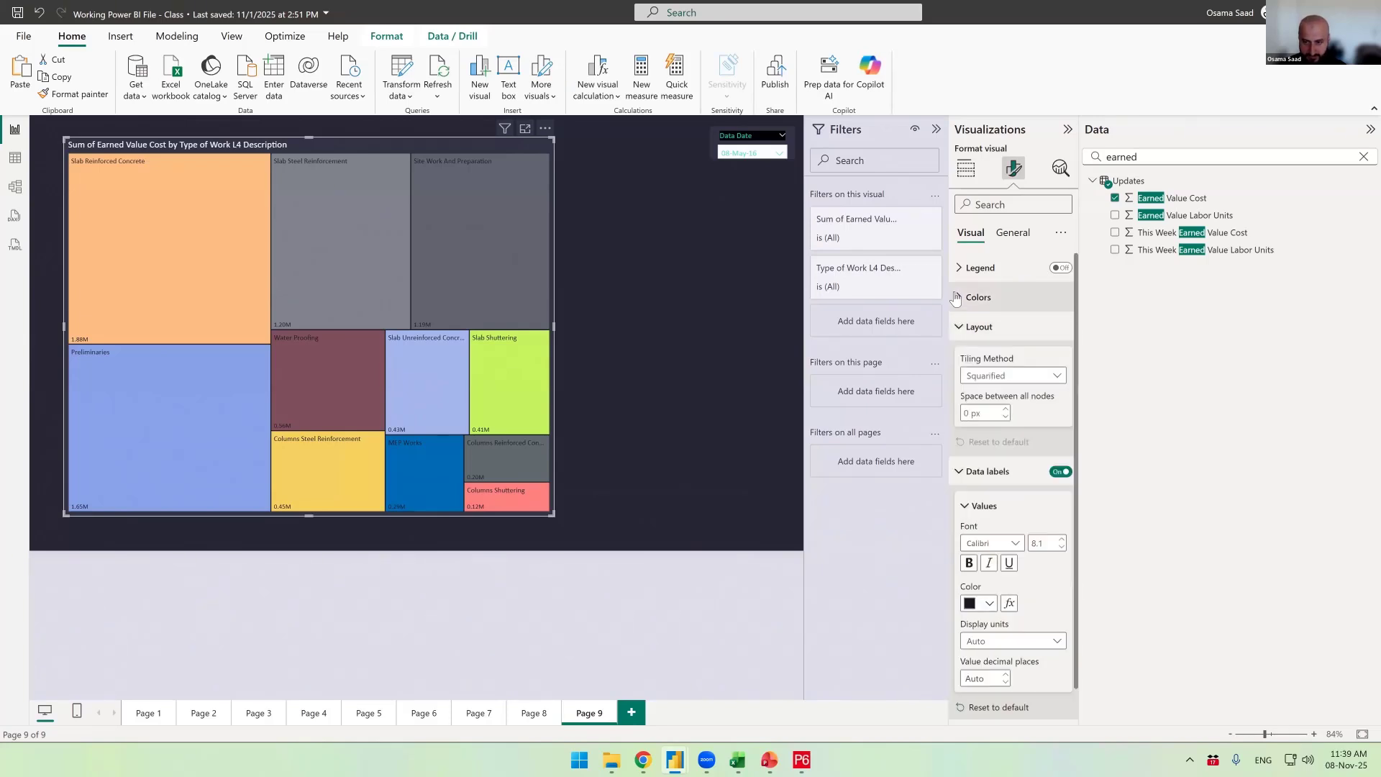
click(967, 297)
scroll(984, 584, down, 4)
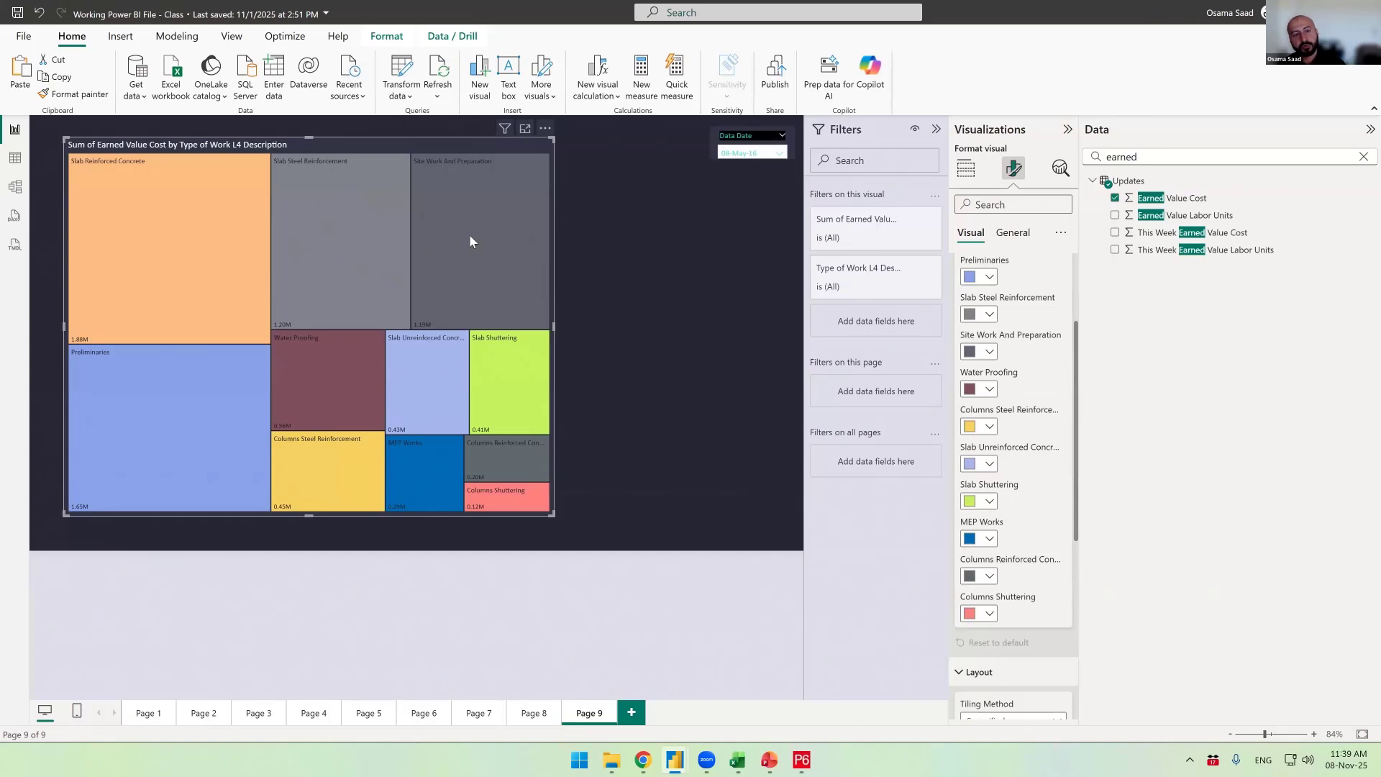
scroll(958, 301, up, 4)
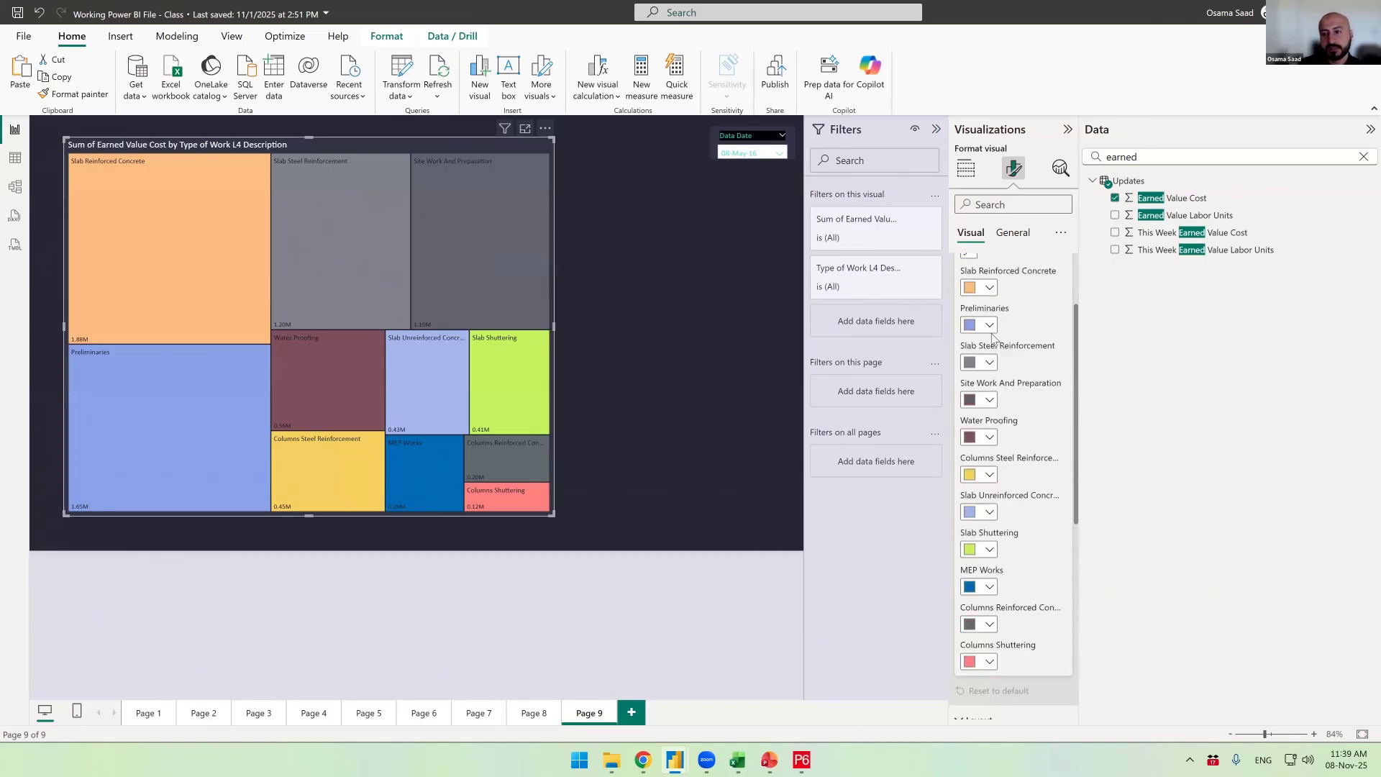
click(962, 298)
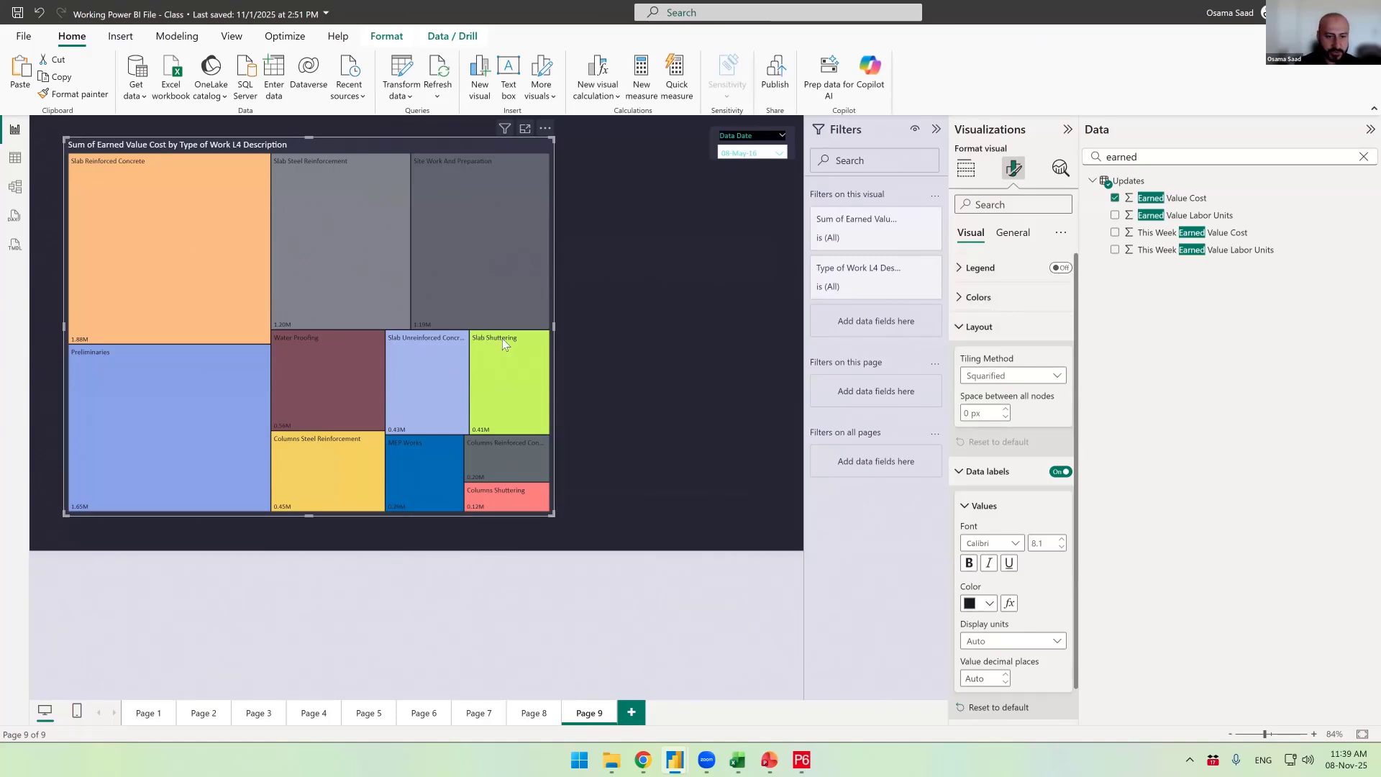
Try showing the treemap's legend and turn it off again
click(1059, 267)
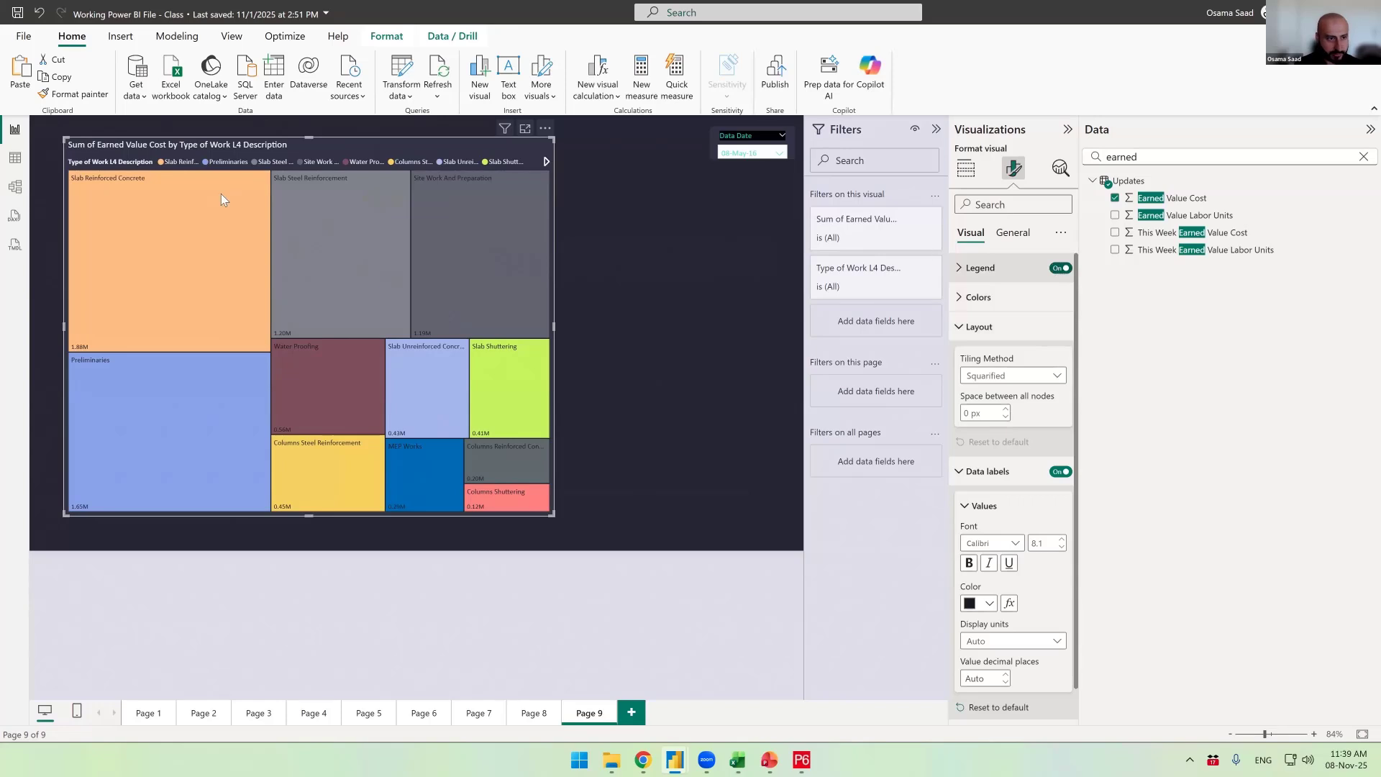
click(1059, 268)
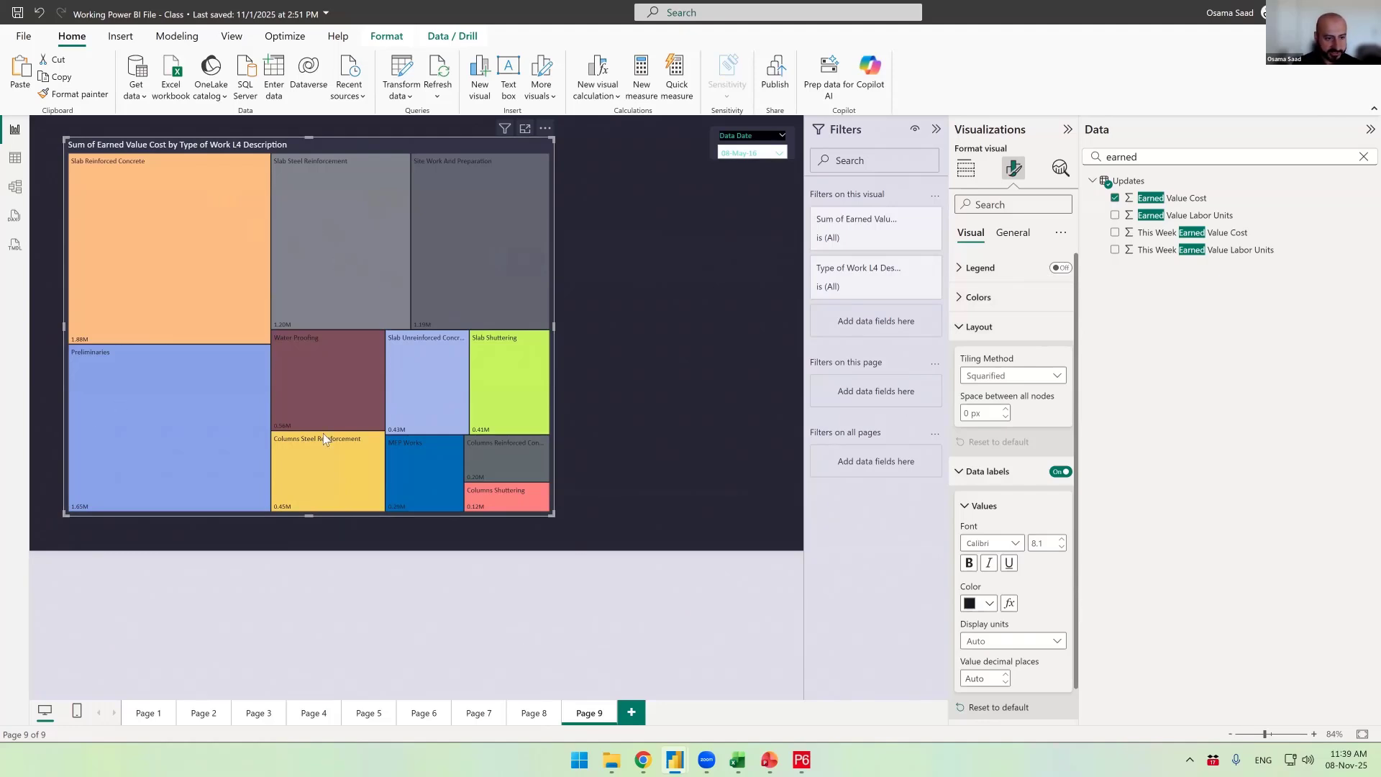
mouse_move(105, 168)
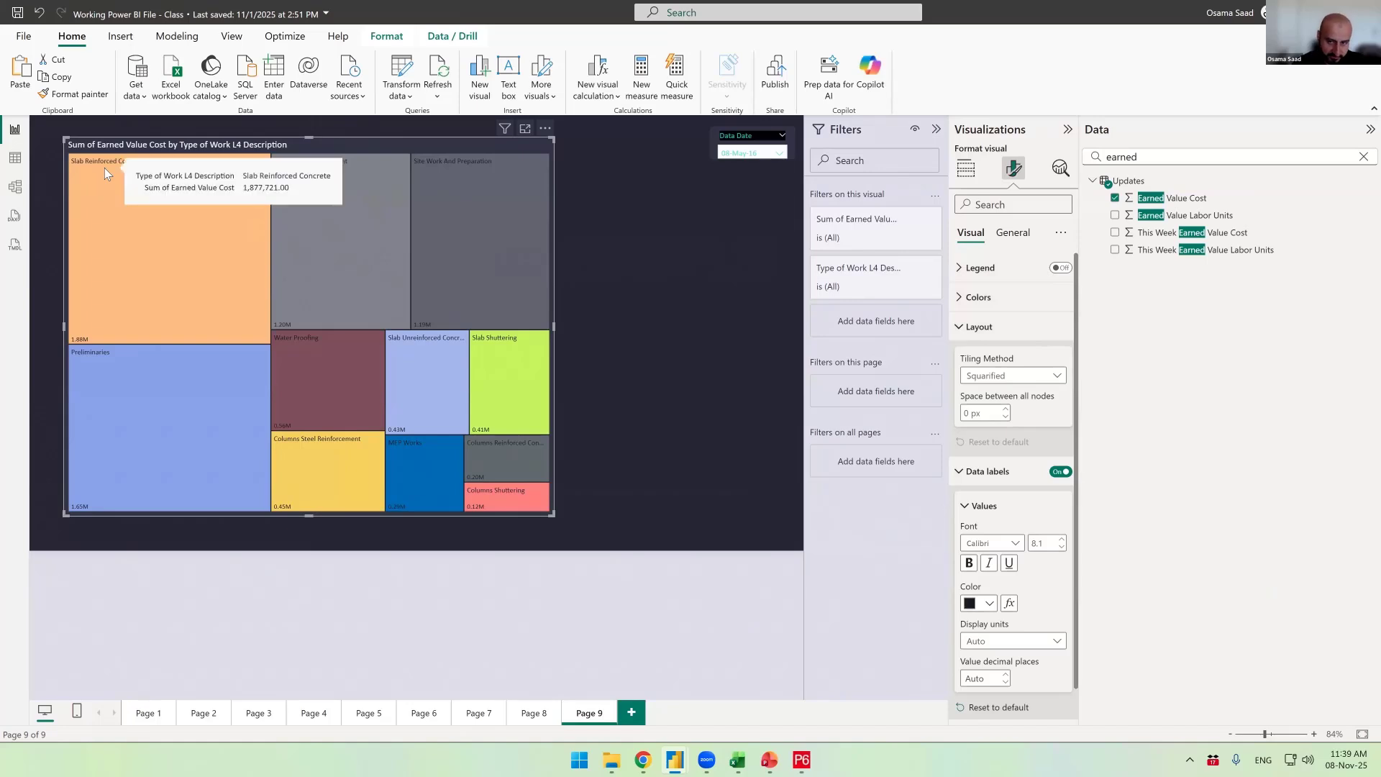